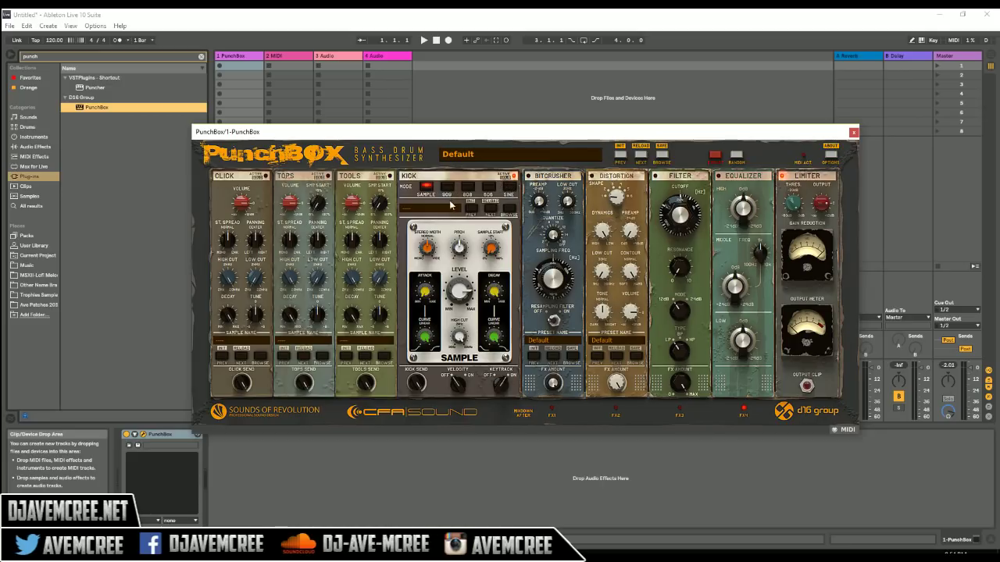
Step: Set PunchBox's kick section to Sine mode and toggle its Keytrack switch
{"action": "left_click", "coordinate": [500, 385]}
{"action": "left_click", "coordinate": [508, 188]}
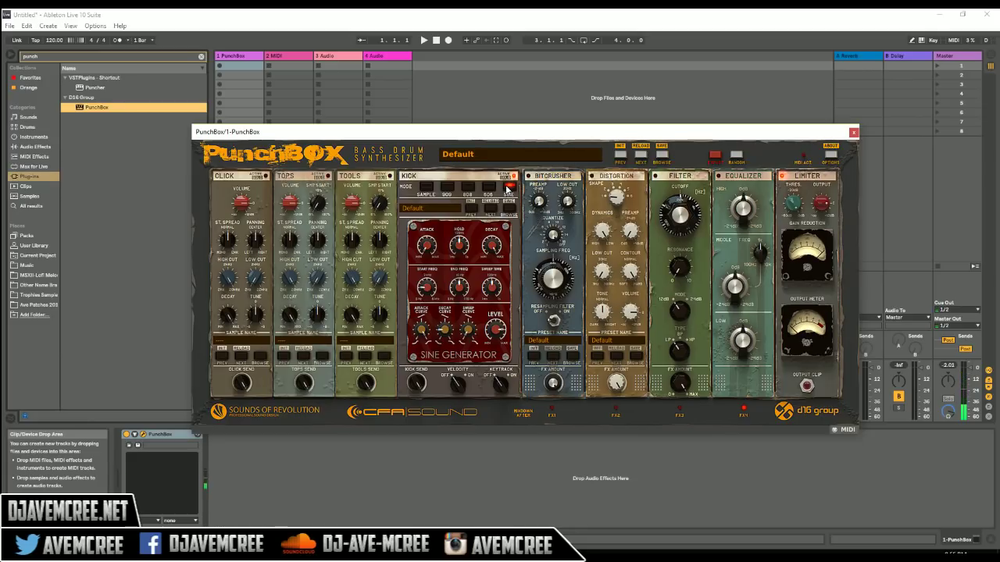
{"action": "left_click", "coordinate": [500, 383]}
Step: Shape the sine kick's envelope by raising Hold and Decay and lowering the Attack Curve
{"action": "left_click", "coordinate": [460, 235]}
{"action": "left_click_drag", "start_coordinate": [460, 233], "coordinate": [467, 204]}
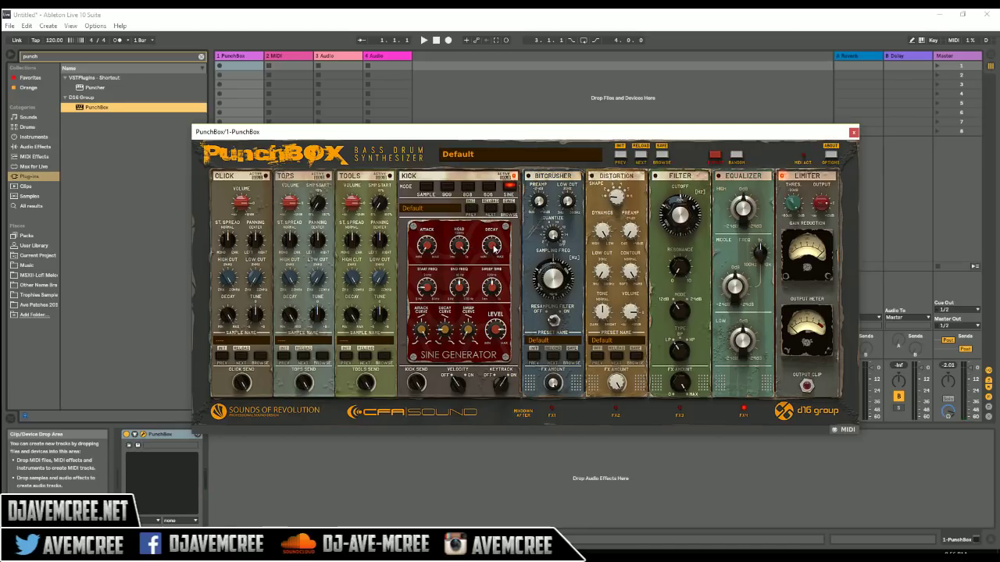
{"action": "left_click_drag", "start_coordinate": [492, 247], "coordinate": [490, 349]}
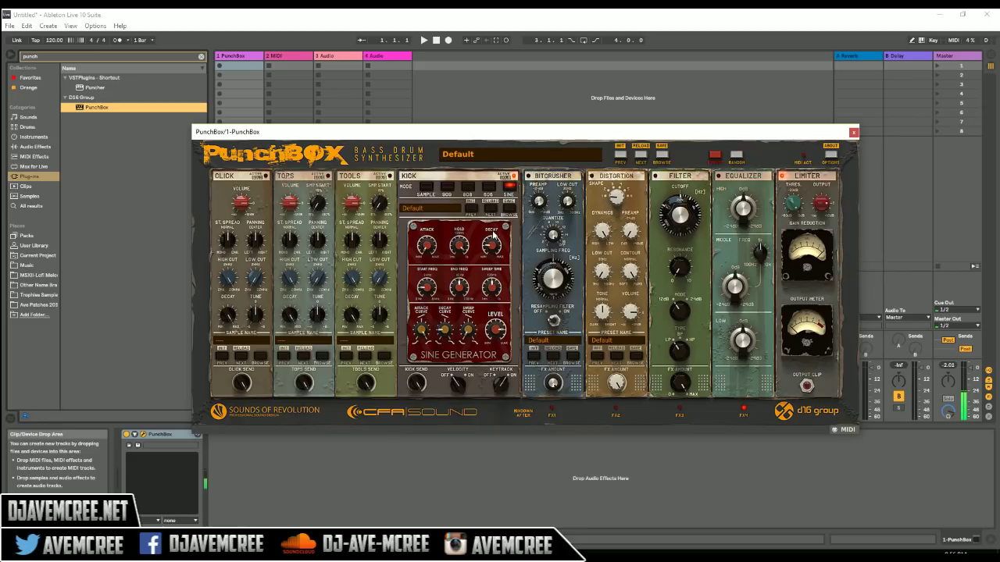
{"action": "left_click_drag", "start_coordinate": [492, 247], "coordinate": [511, 148]}
{"action": "left_click_drag", "start_coordinate": [422, 334], "coordinate": [435, 435]}
Step: Load the Hardstyle Honey preset in PunchBox's distortion section and reduce its FX Amount
{"action": "left_click", "coordinate": [959, 60]}
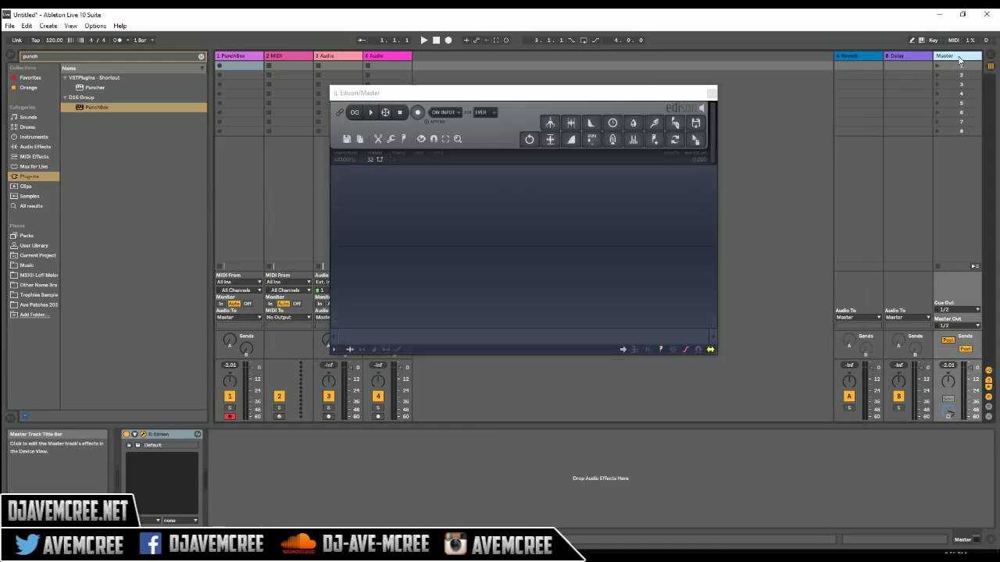
{"action": "left_click", "coordinate": [235, 56]}
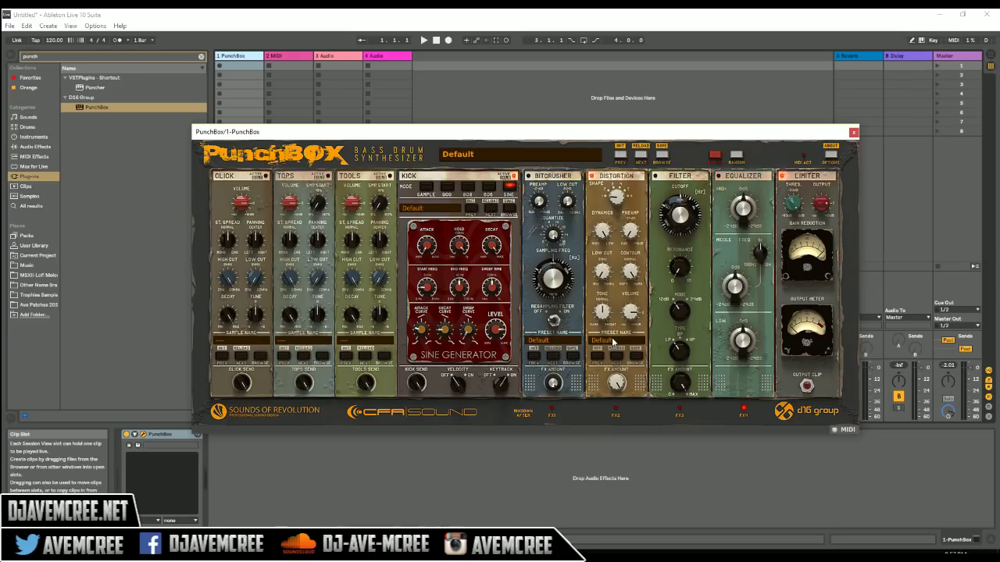
{"action": "left_click", "coordinate": [633, 356]}
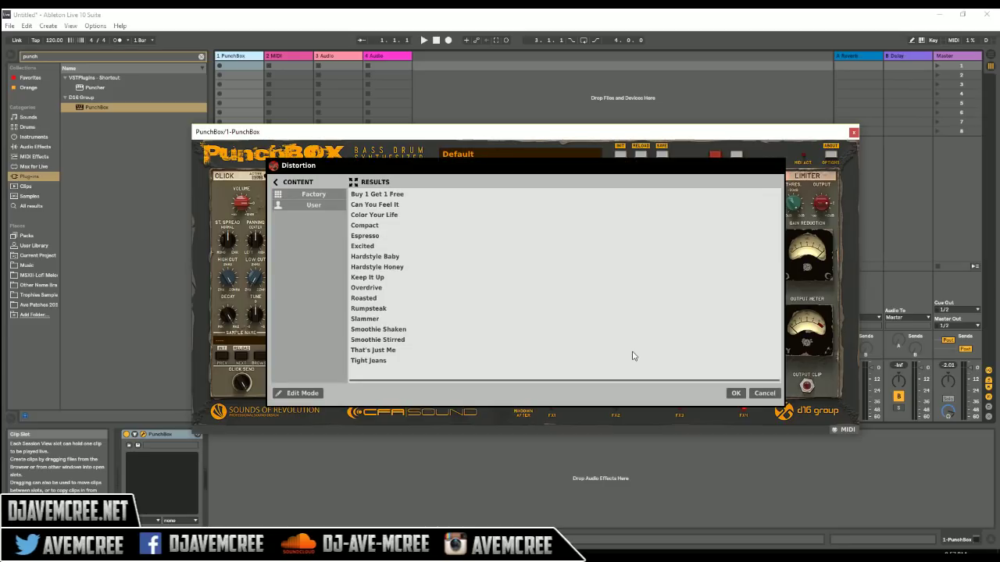
{"action": "left_click", "coordinate": [388, 271]}
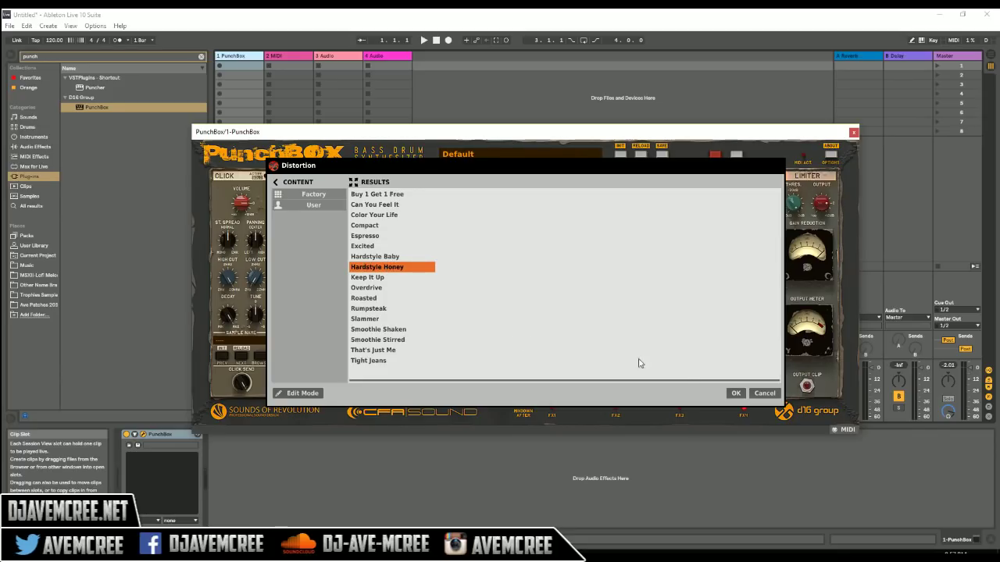
{"action": "left_click", "coordinate": [735, 393]}
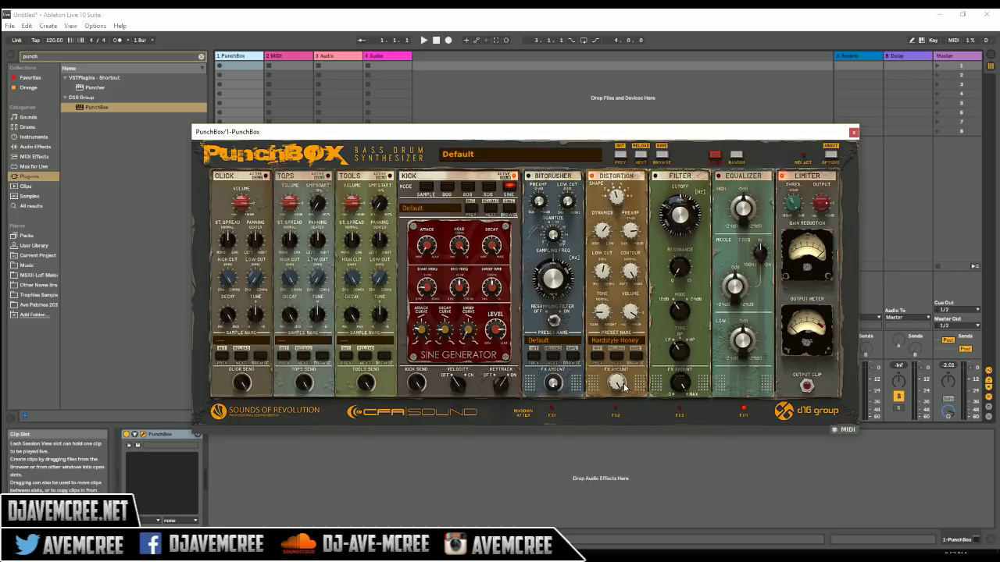
{"action": "left_click_drag", "start_coordinate": [616, 384], "coordinate": [616, 451]}
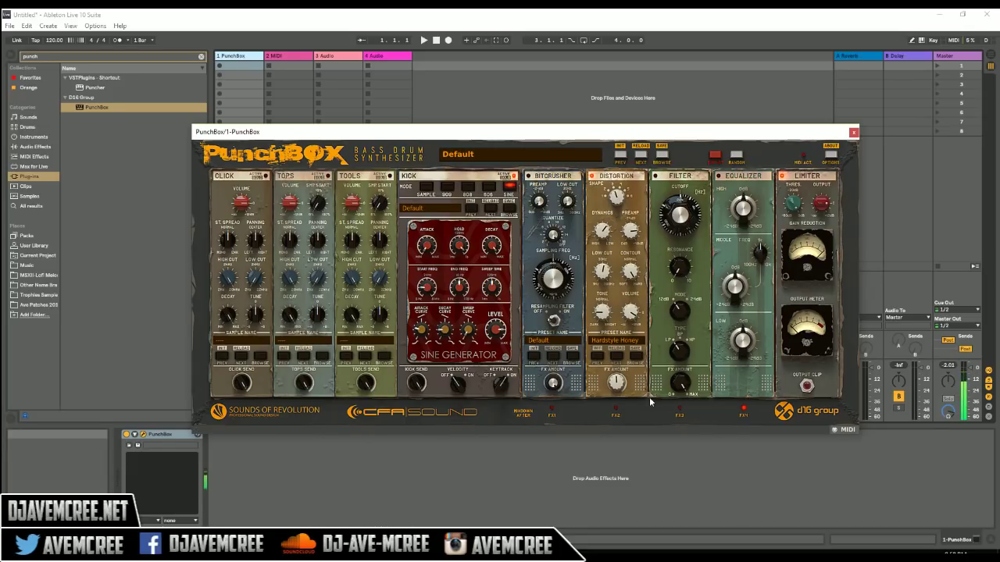
{"action": "left_click_drag", "start_coordinate": [616, 383], "coordinate": [618, 366]}
Step: Try recording the master output in Edison with the record mode set to Now
{"action": "left_click", "coordinate": [959, 58]}
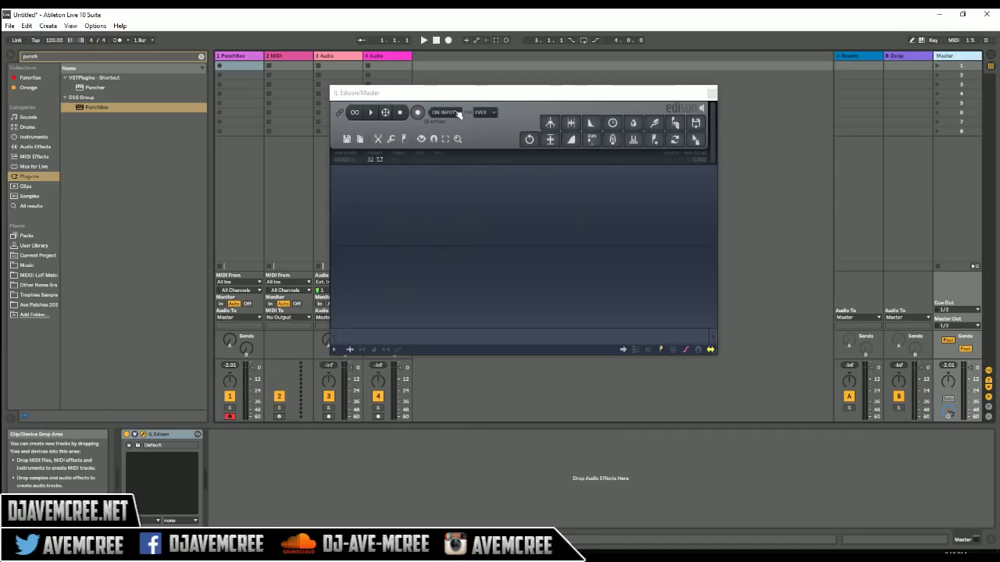
{"action": "left_click", "coordinate": [417, 112]}
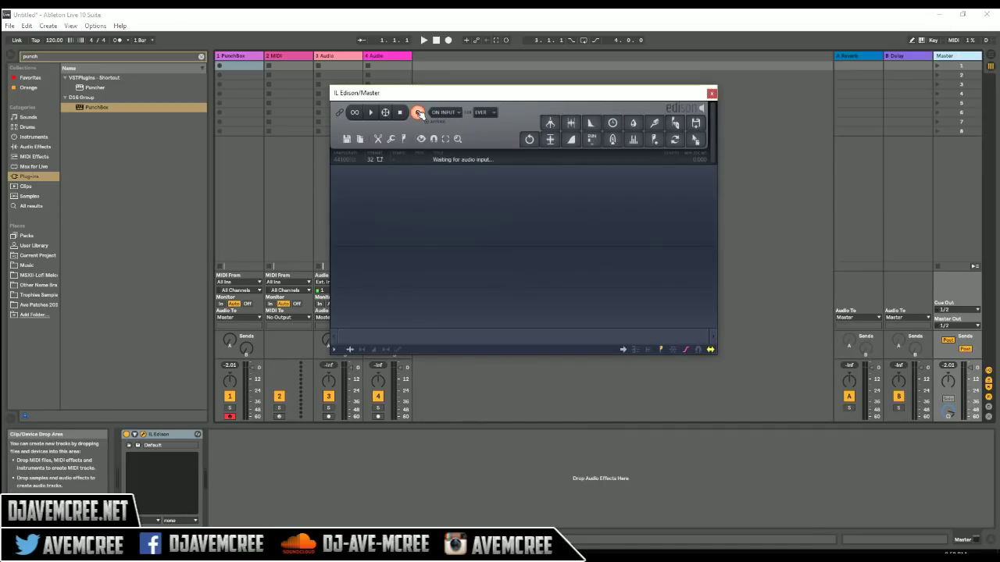
{"action": "left_click", "coordinate": [445, 112]}
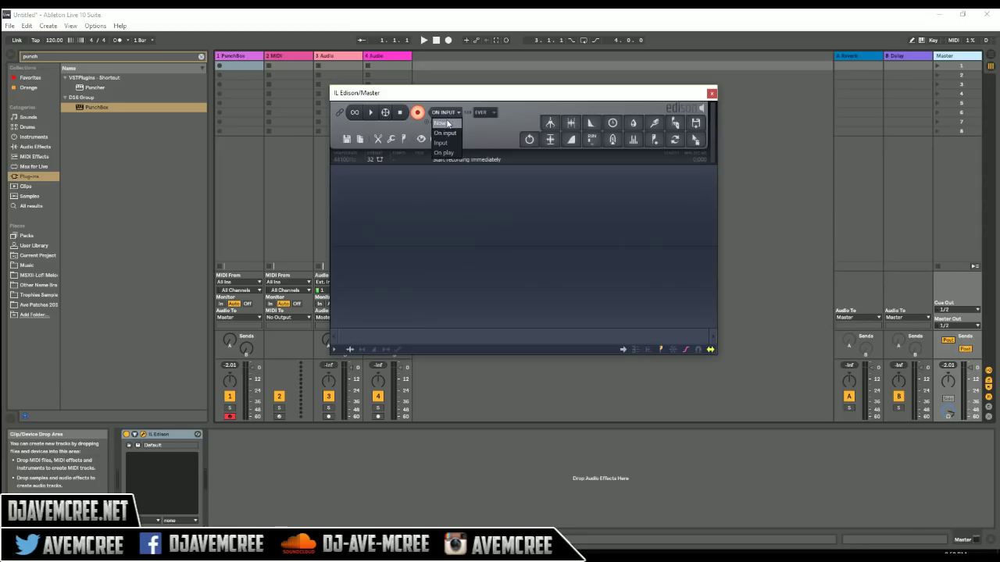
{"action": "left_click", "coordinate": [443, 123]}
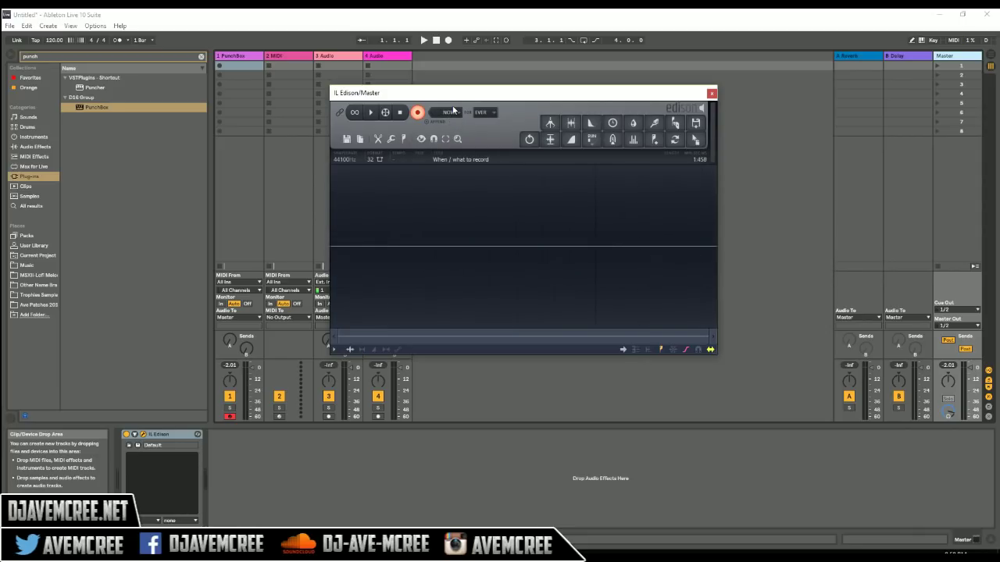
{"action": "left_click", "coordinate": [422, 114]}
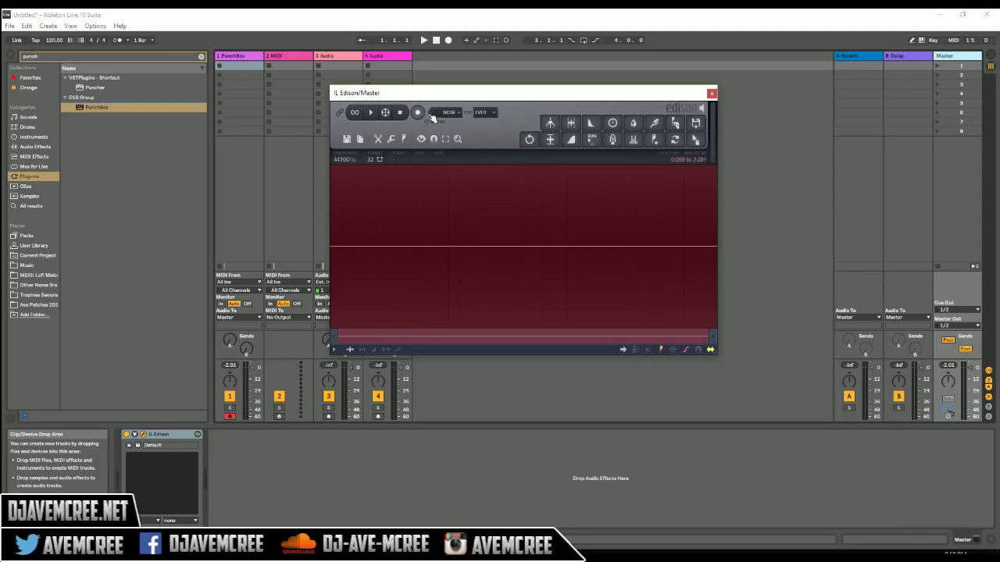
Step: Record the PunchBox kick into Edison on the master track using the On input record mode
{"action": "left_click", "coordinate": [459, 113]}
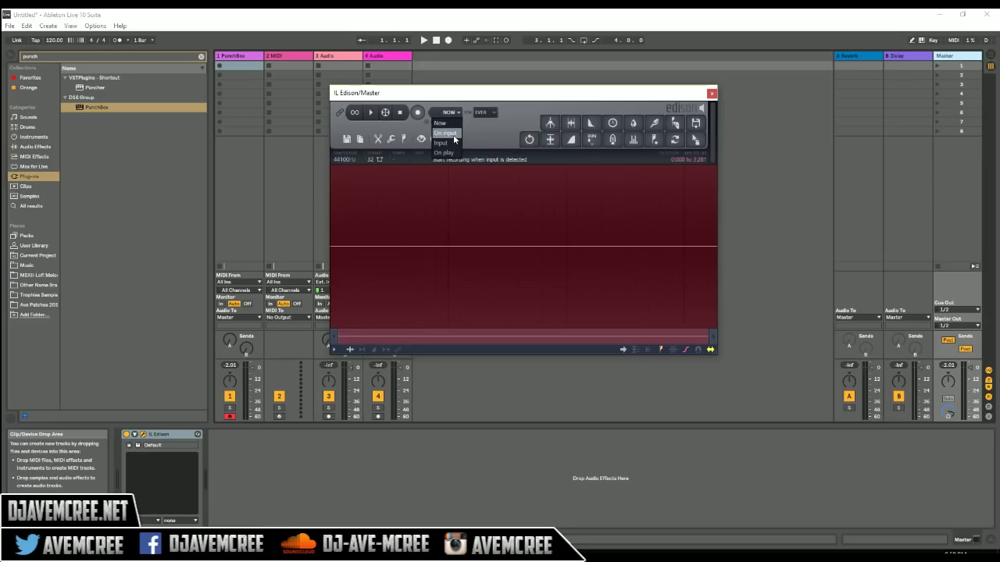
{"action": "left_click", "coordinate": [453, 136]}
{"action": "left_click", "coordinate": [418, 113]}
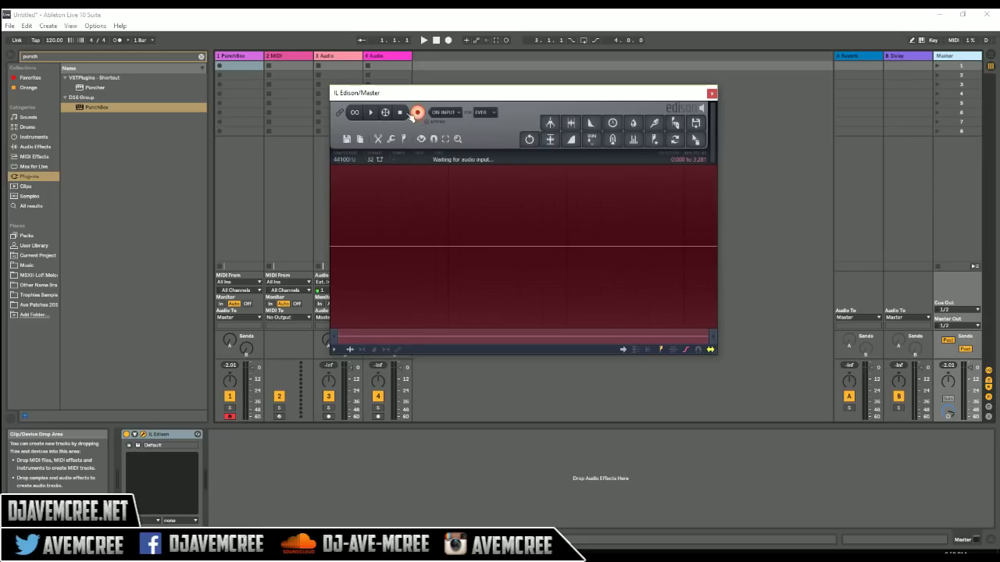
{"action": "left_click", "coordinate": [240, 59]}
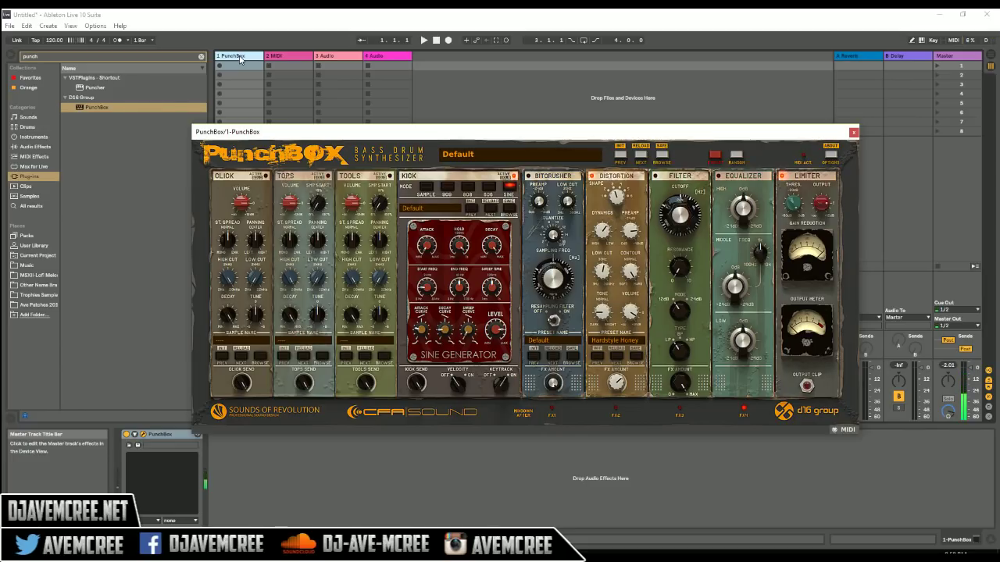
{"action": "left_click", "coordinate": [963, 57]}
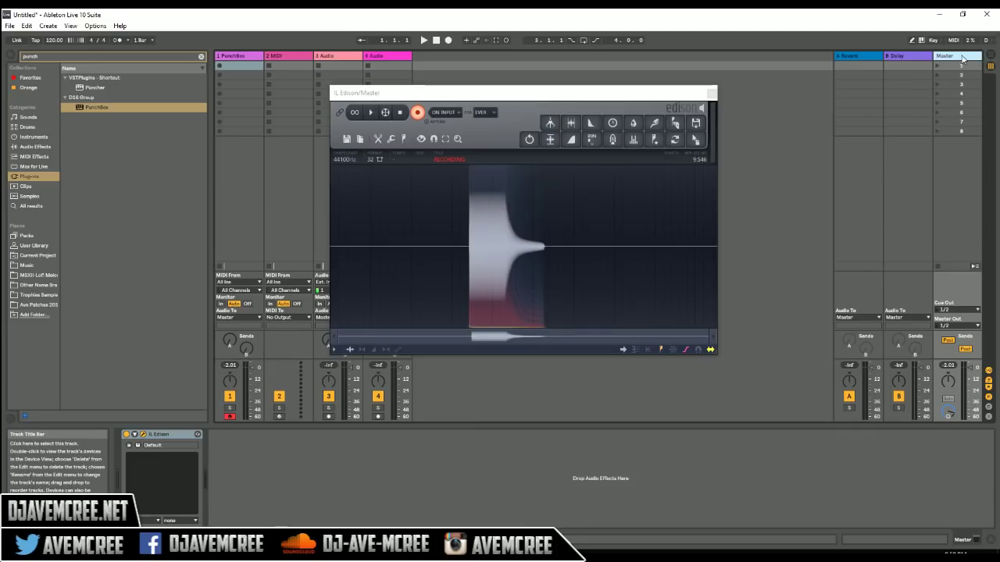
{"action": "left_click", "coordinate": [420, 112]}
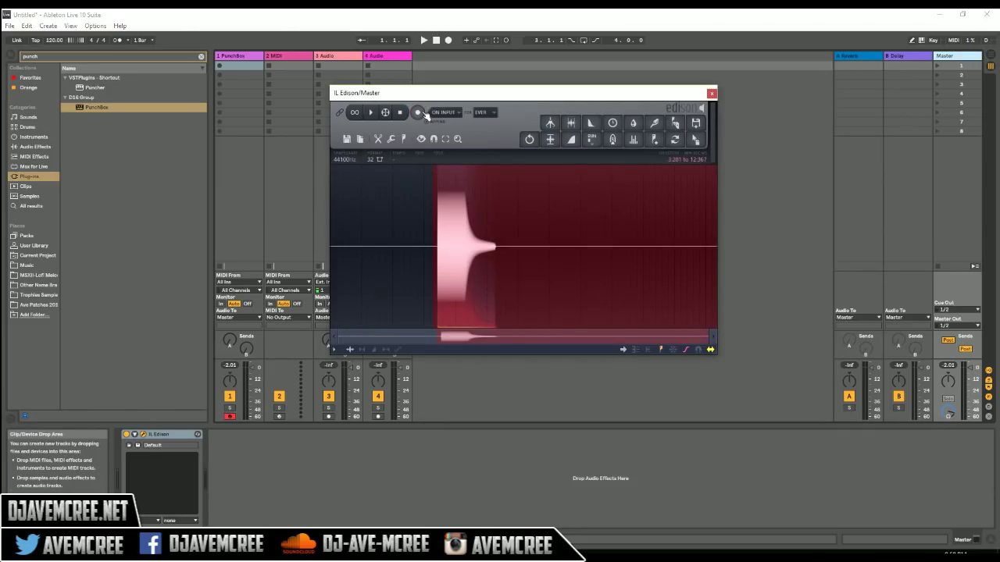
Step: Trim the side noise from the Edison recording and delete the silence before the kick
{"action": "left_click", "coordinate": [576, 125]}
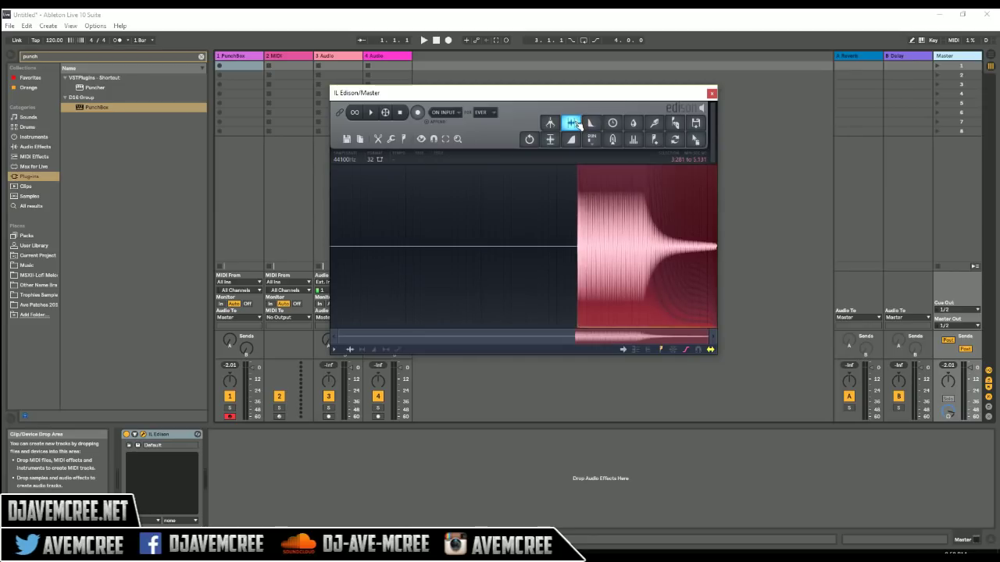
{"action": "left_click", "coordinate": [554, 215]}
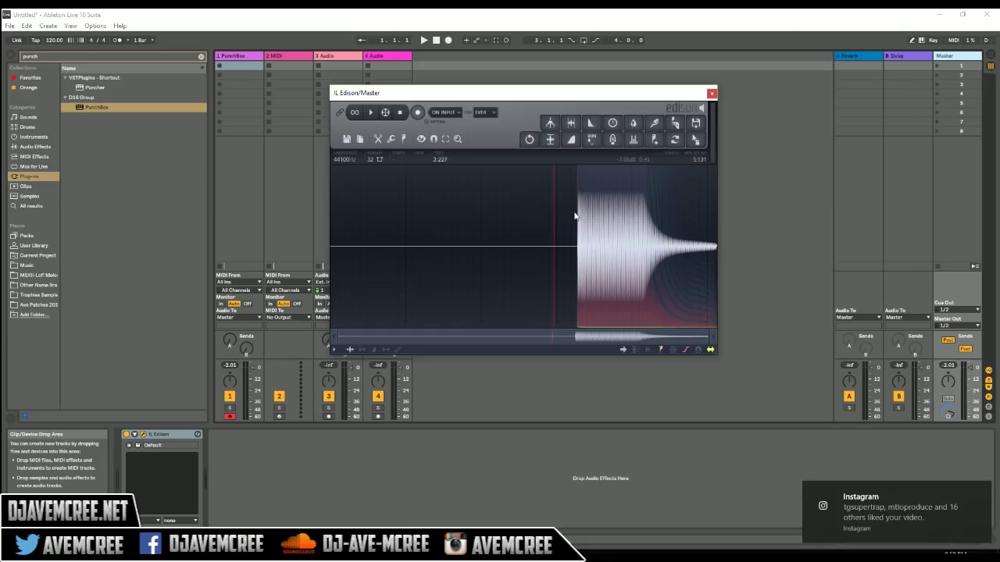
{"action": "left_click", "coordinate": [575, 215]}
{"action": "left_click_drag", "start_coordinate": [574, 216], "coordinate": [106, 217]}
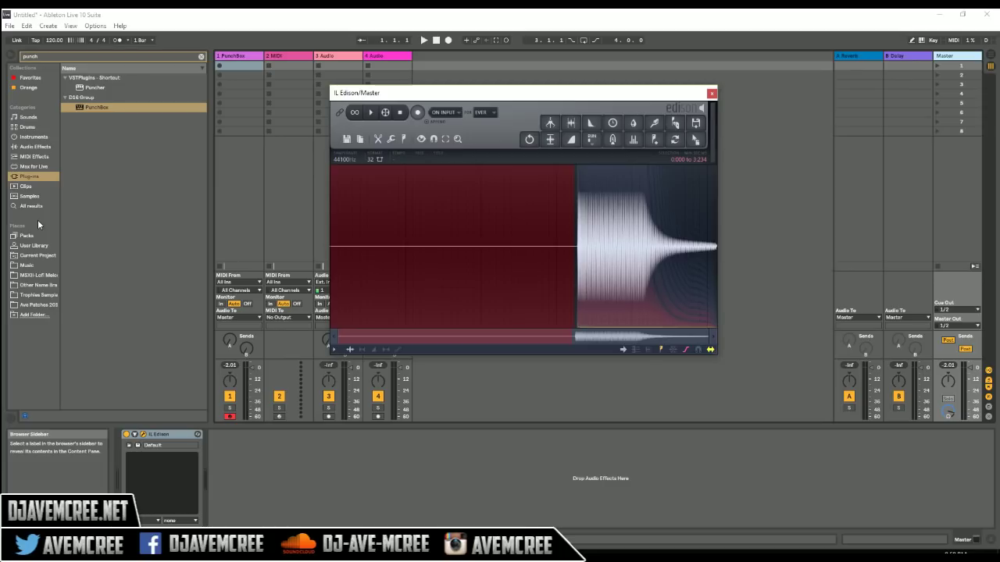
{"action": "key", "text": "Delete"}
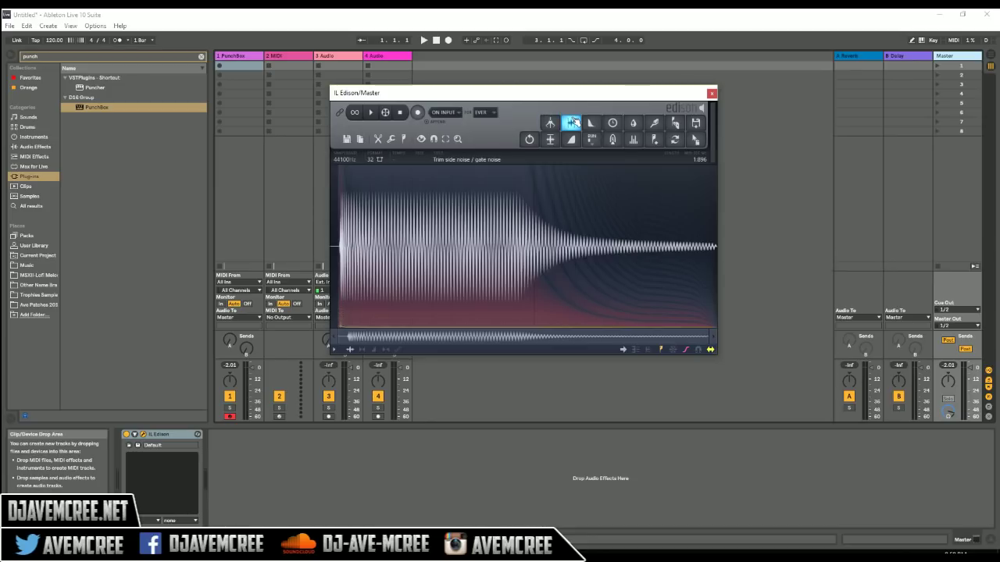
{"action": "left_click", "coordinate": [572, 123]}
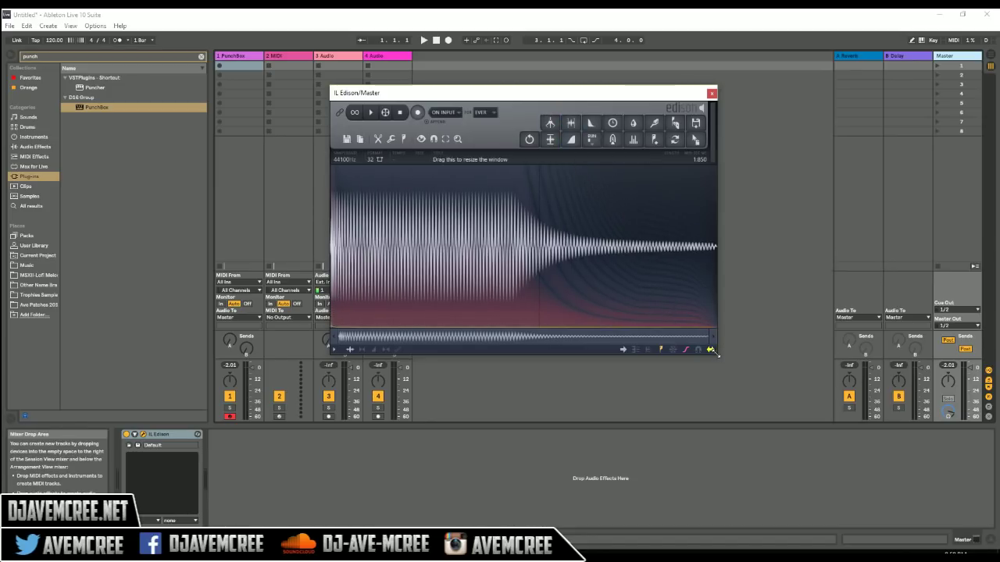
Step: Enlarge the Edison window to show the full waveform and play back the trimmed kick
{"action": "left_click_drag", "start_coordinate": [714, 352], "coordinate": [838, 463]}
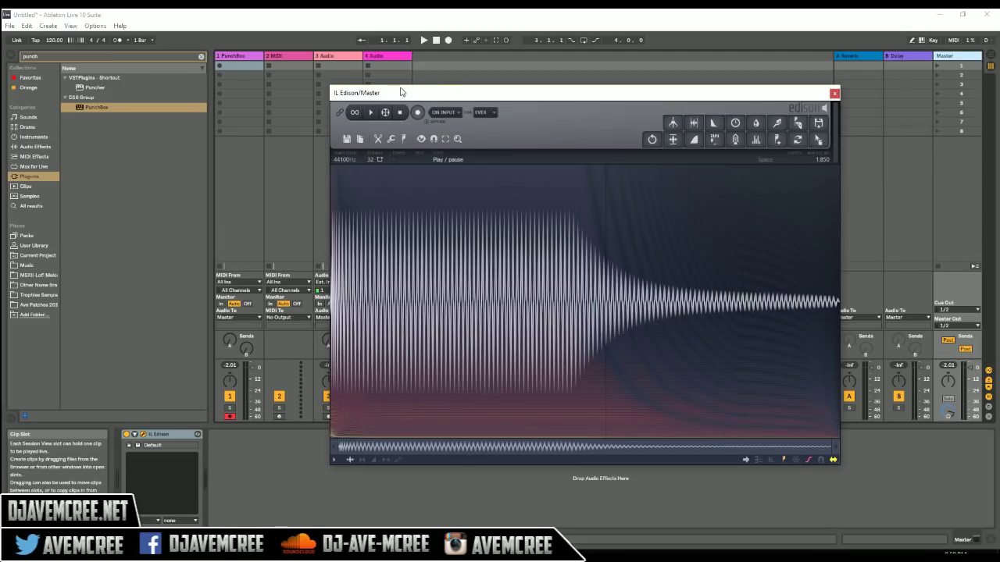
{"action": "left_click_drag", "start_coordinate": [403, 94], "coordinate": [296, 77]}
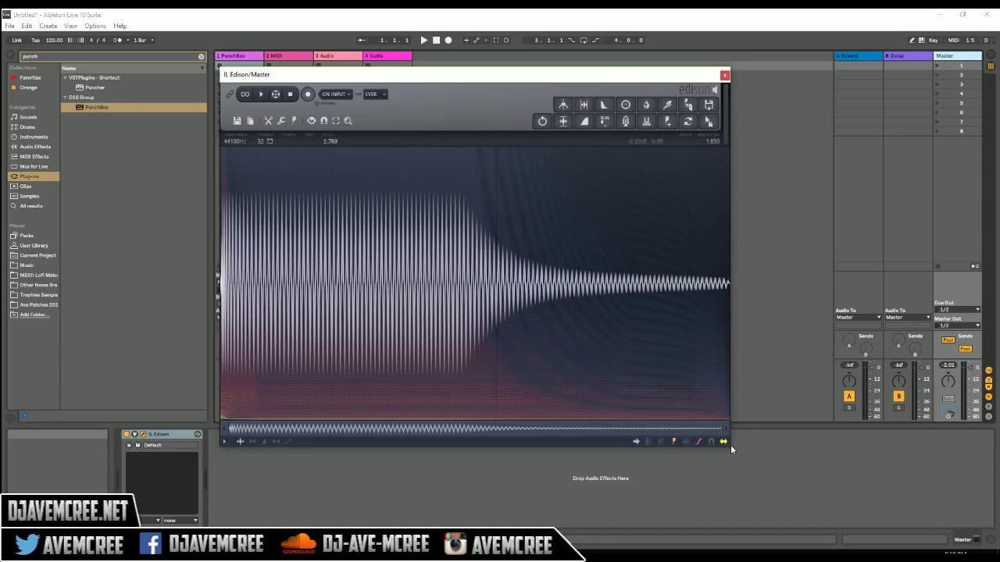
{"action": "left_click_drag", "start_coordinate": [725, 442], "coordinate": [889, 494]}
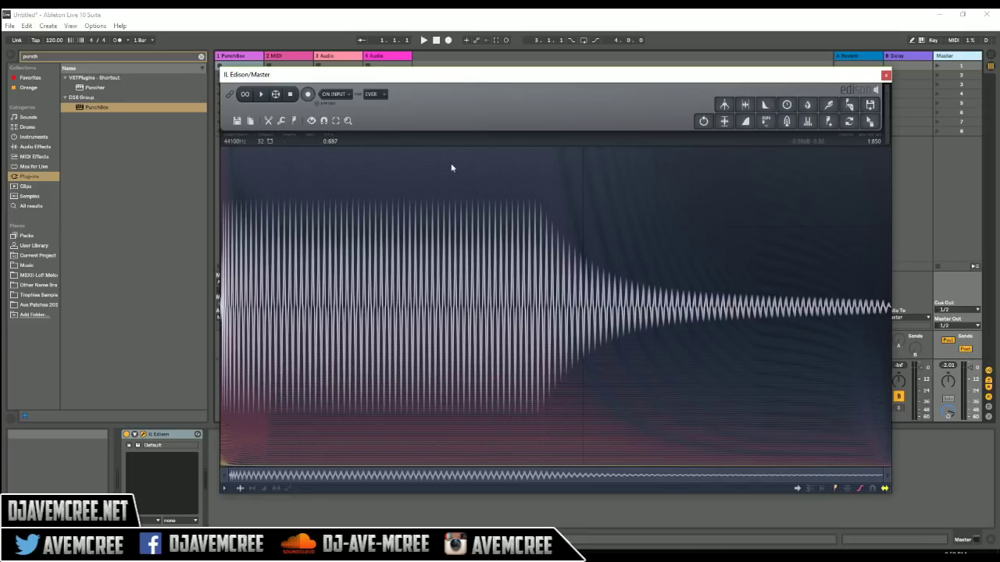
{"action": "left_click", "coordinate": [261, 94]}
Step: Open the option to save the kick sample as a wave file, and close Edison without saving
{"action": "left_click", "coordinate": [870, 106]}
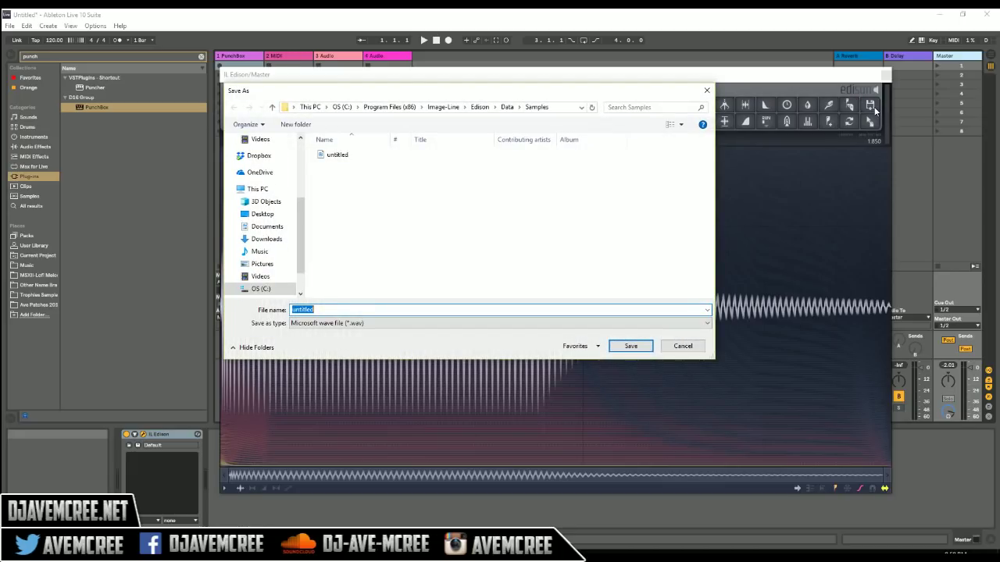
{"action": "left_click", "coordinate": [682, 346]}
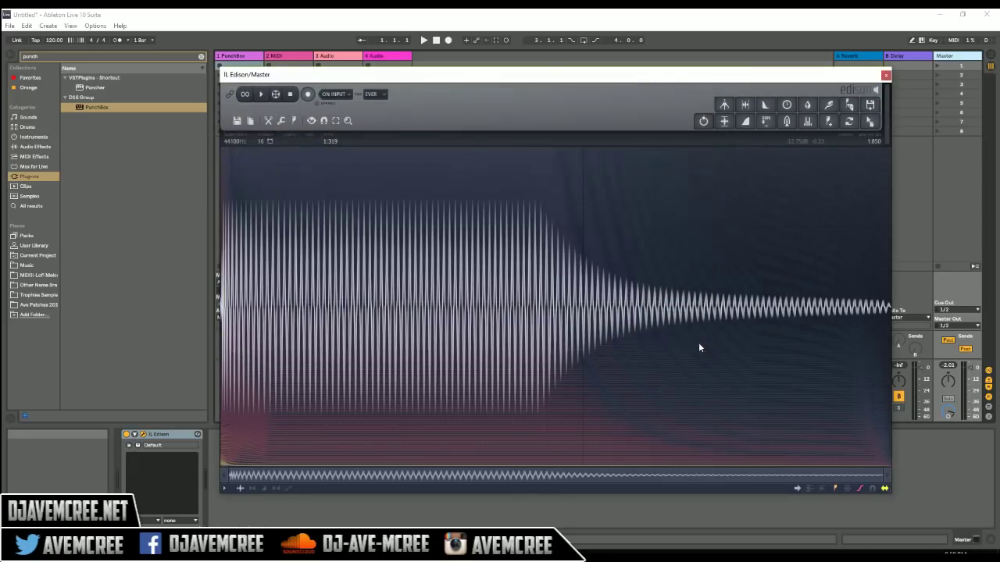
{"action": "left_click", "coordinate": [887, 73]}
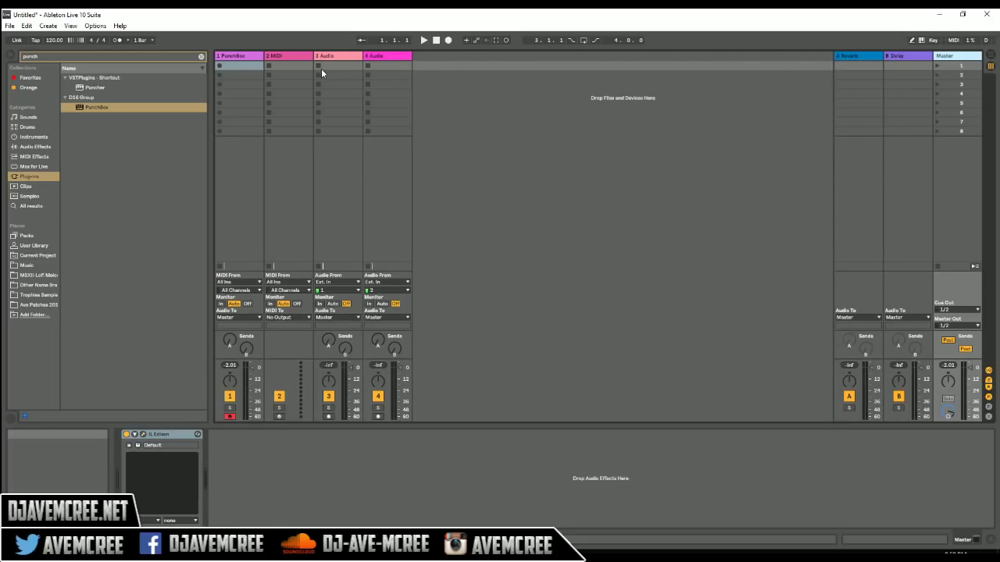
Step: Return to PunchBox, adjust the filter cutoff and raise the distortion FX Amount
{"action": "left_click", "coordinate": [235, 58]}
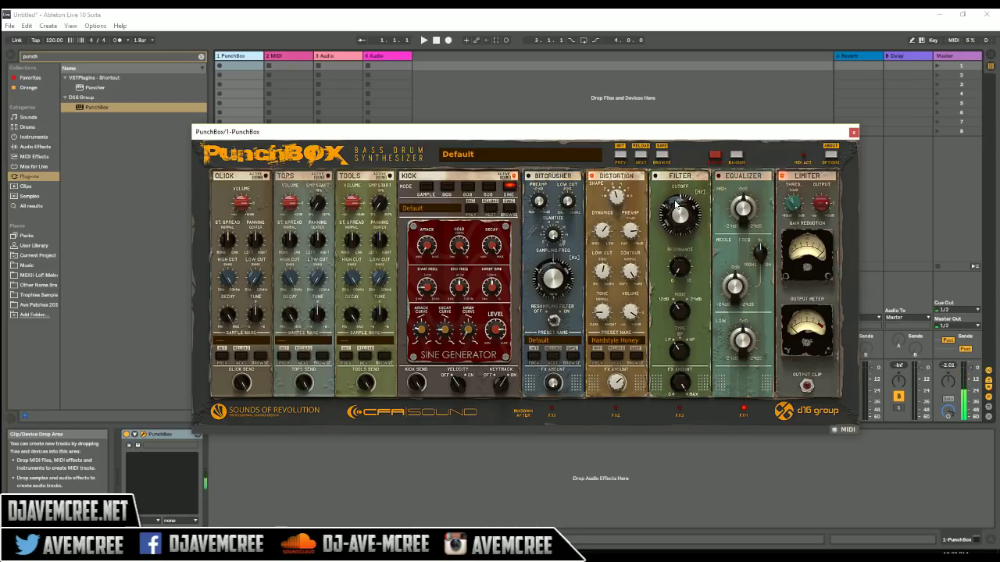
{"action": "left_click_drag", "start_coordinate": [683, 217], "coordinate": [686, 303]}
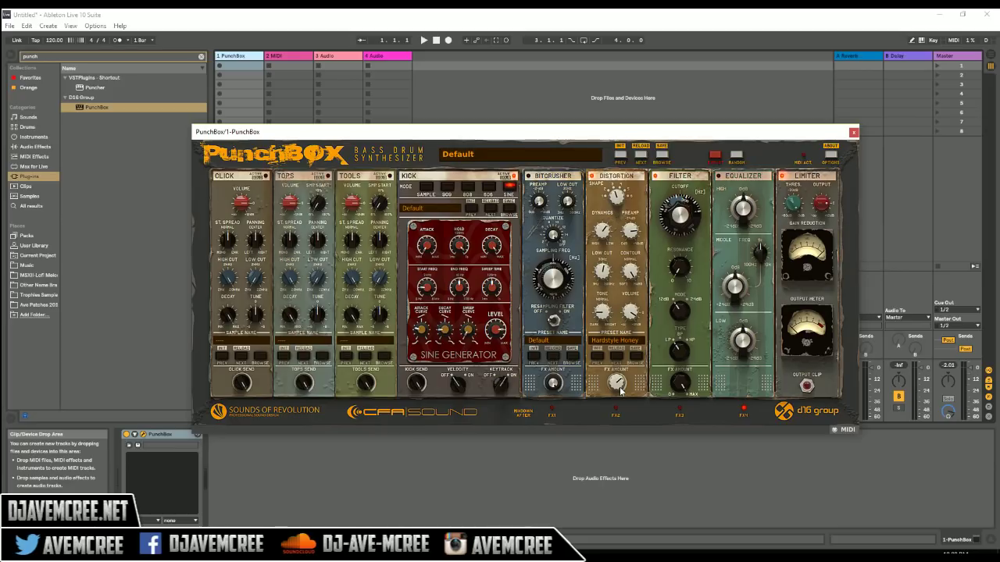
{"action": "left_click_drag", "start_coordinate": [621, 392], "coordinate": [617, 353]}
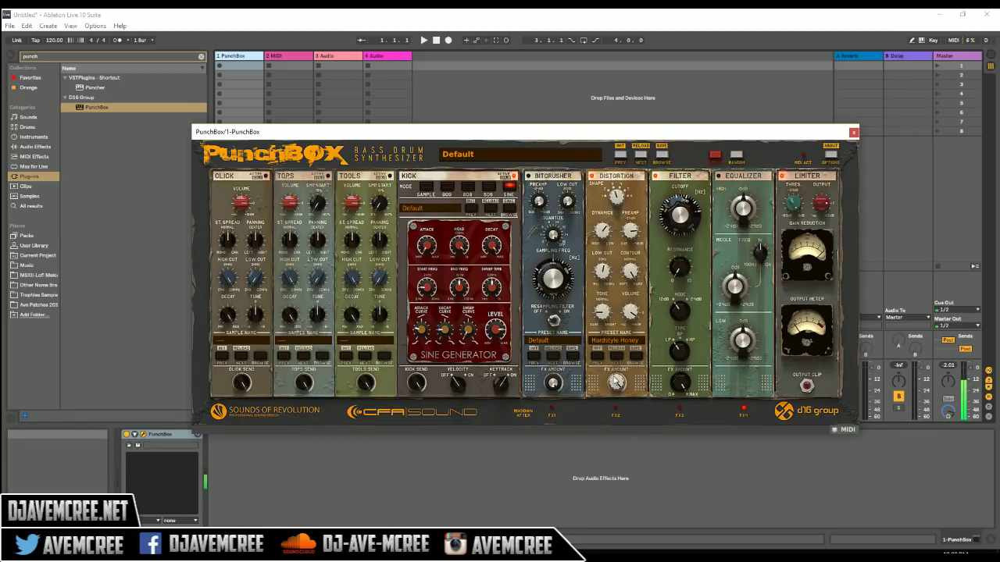
Step: Record the more distorted PunchBox kick with Edison on the Master track, appending it to the existing recording
{"action": "left_click", "coordinate": [960, 60]}
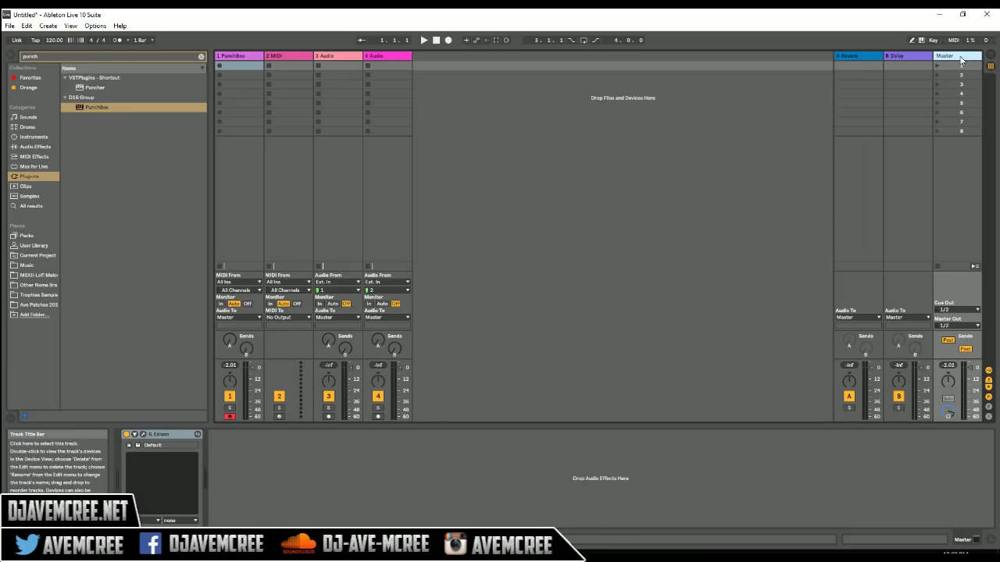
{"action": "left_click", "coordinate": [144, 436]}
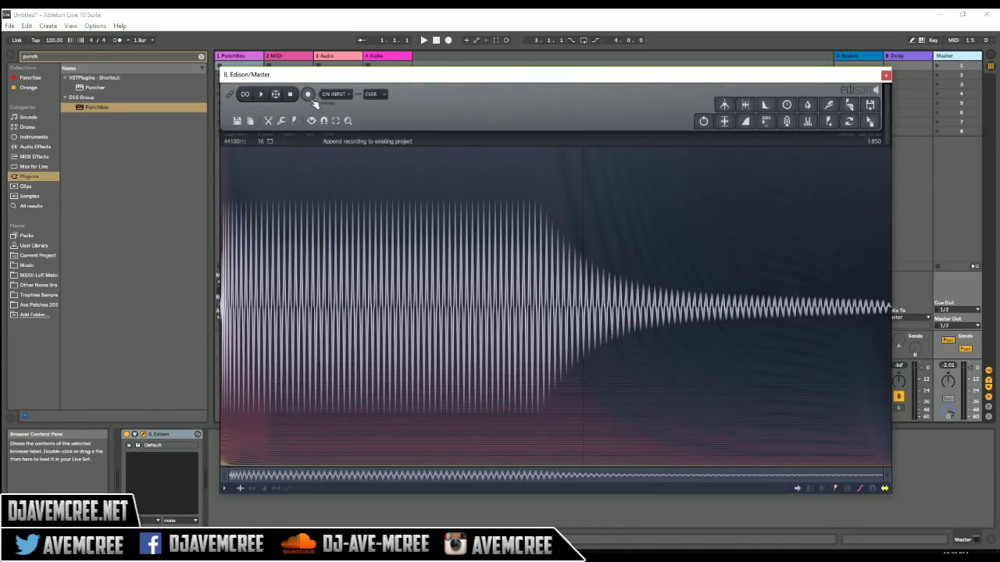
{"action": "left_click", "coordinate": [308, 95]}
{"action": "left_click", "coordinate": [252, 60]}
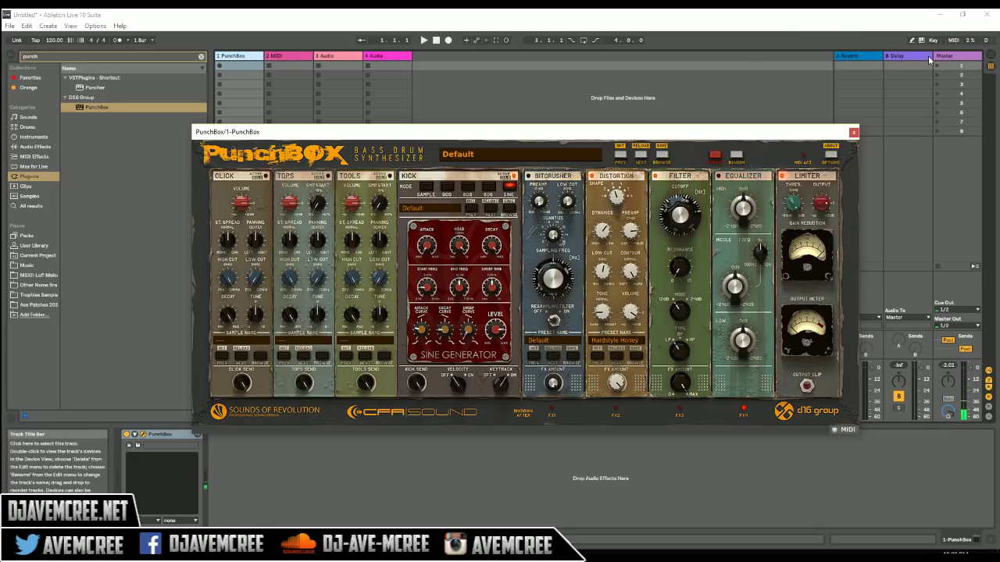
{"action": "left_click", "coordinate": [948, 59]}
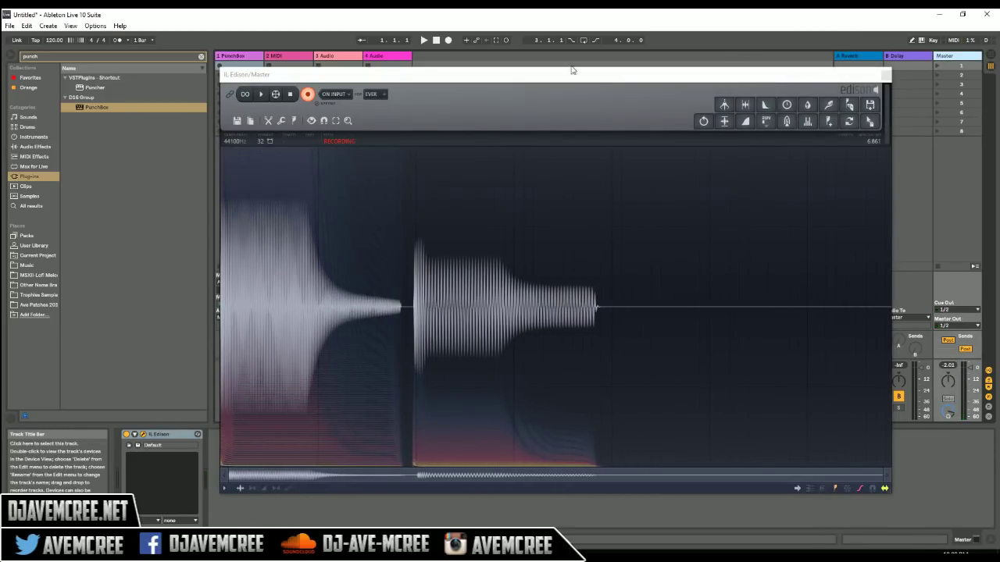
{"action": "left_click", "coordinate": [290, 95]}
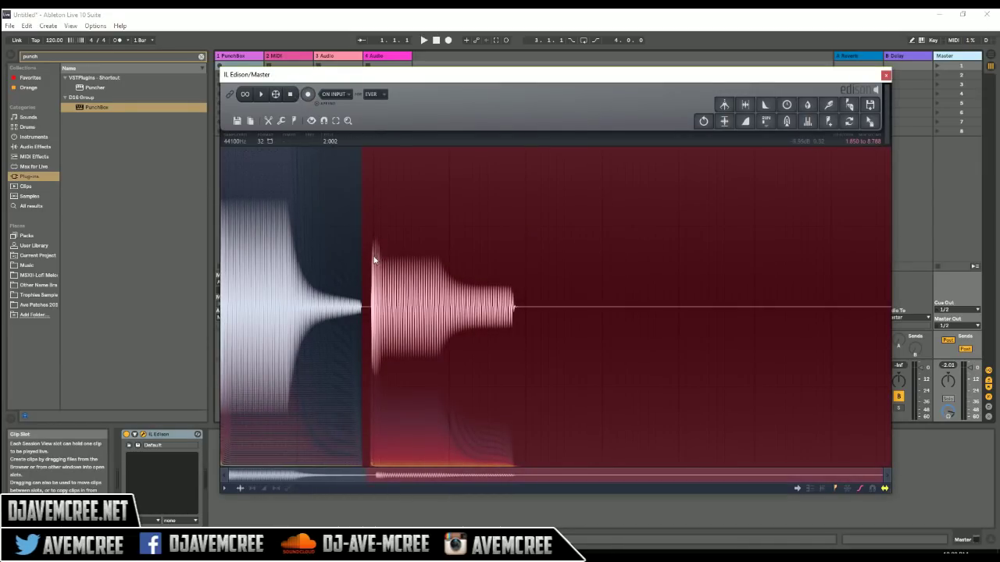
Step: Play back the Edison recording from the start to compare the first kick with the newly appended one
{"action": "left_click_drag", "start_coordinate": [369, 265], "coordinate": [107, 273]}
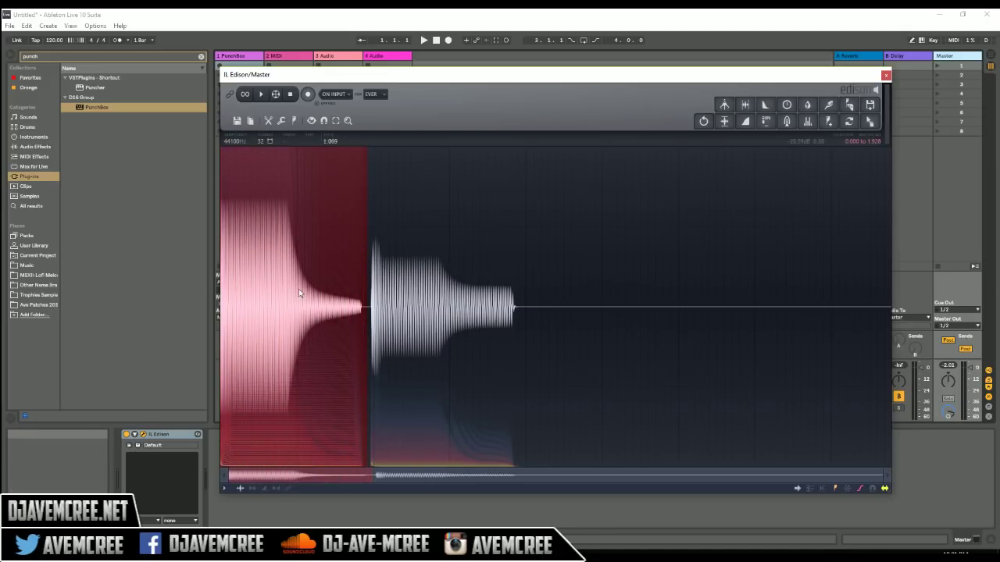
{"action": "left_click", "coordinate": [227, 293]}
{"action": "key", "text": "space"}
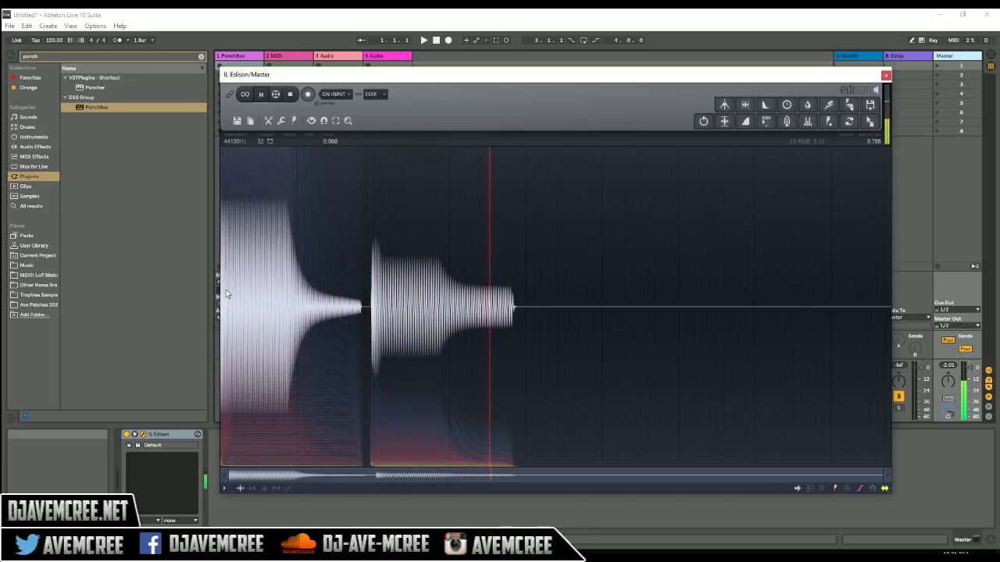
{"action": "key", "text": "space"}
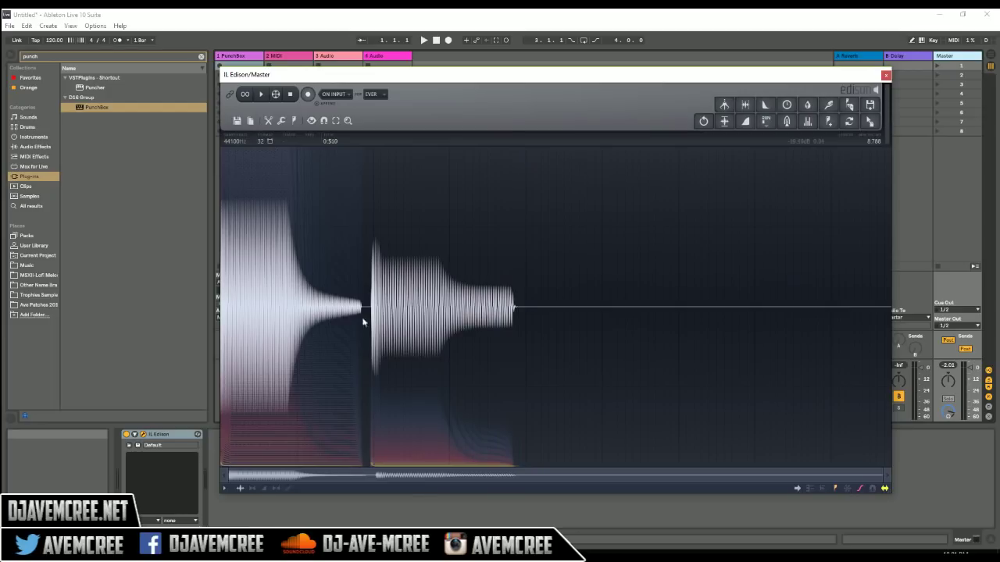
Step: Trim the side noise from the two-kick recording and set its sample format to 16-bit
{"action": "left_click", "coordinate": [752, 108]}
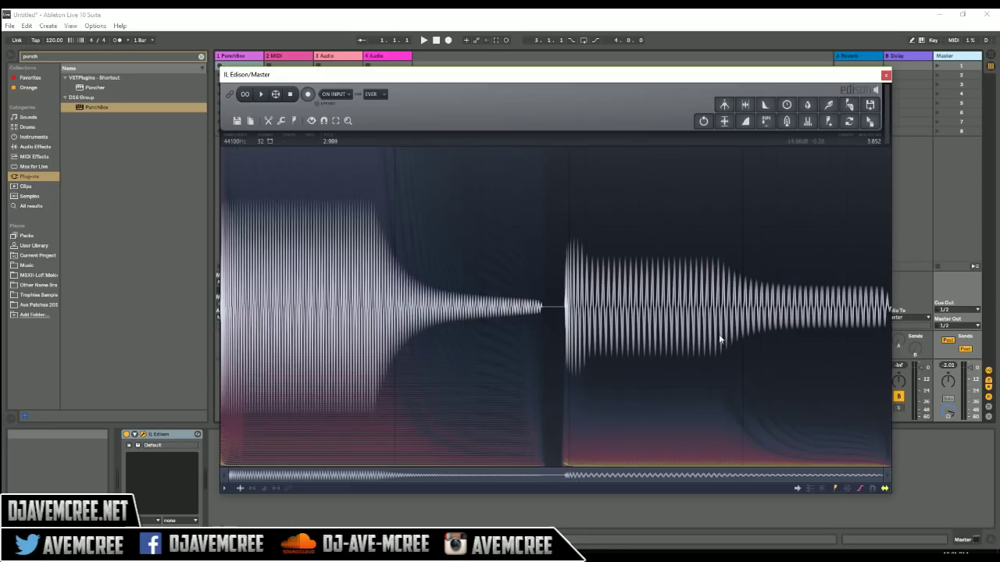
{"action": "key", "text": "space"}
{"action": "left_click", "coordinate": [264, 145]}
Step: Delete the first kick and most of the gap after it, 0:000 to 1:911, and play back the remaining kick
{"action": "left_click", "coordinate": [554, 289]}
{"action": "mouse_move", "coordinate": [553, 285]}
{"action": "left_mouse_down"}
{"action": "mouse_move", "coordinate": [380, 305]}
{"action": "mouse_move", "coordinate": [174, 292]}
{"action": "left_mouse_up"}
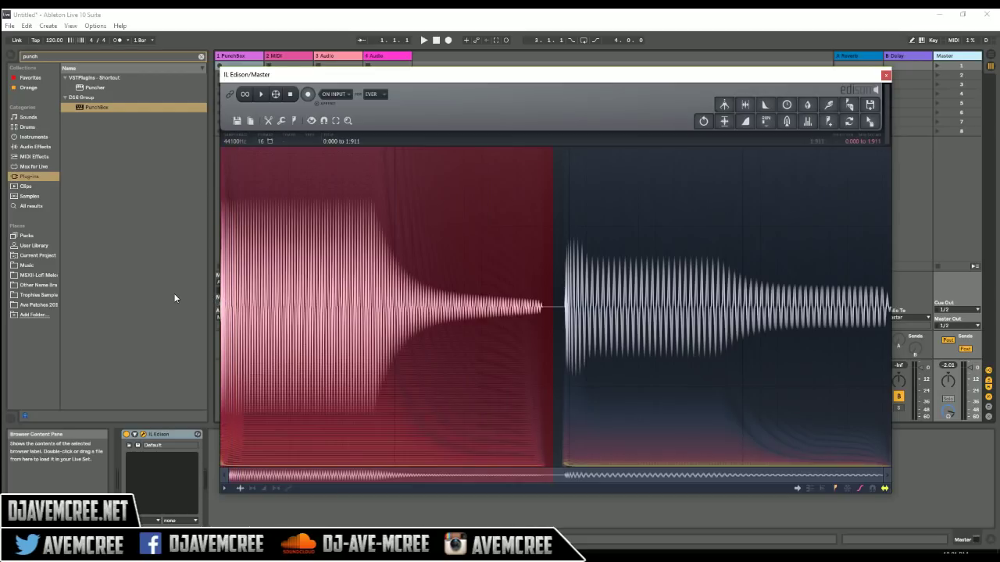
{"action": "key", "text": "Delete"}
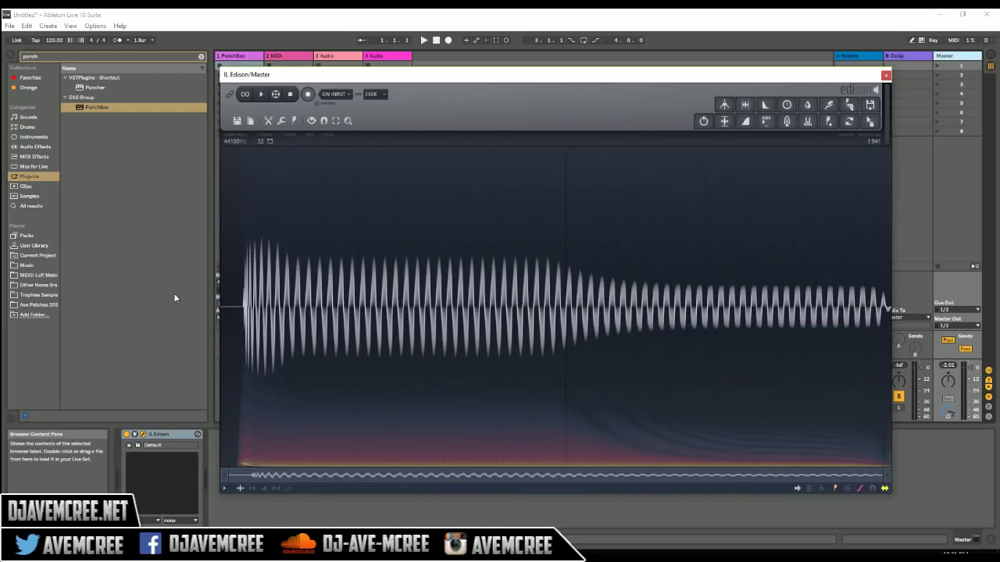
{"action": "key", "text": "space"}
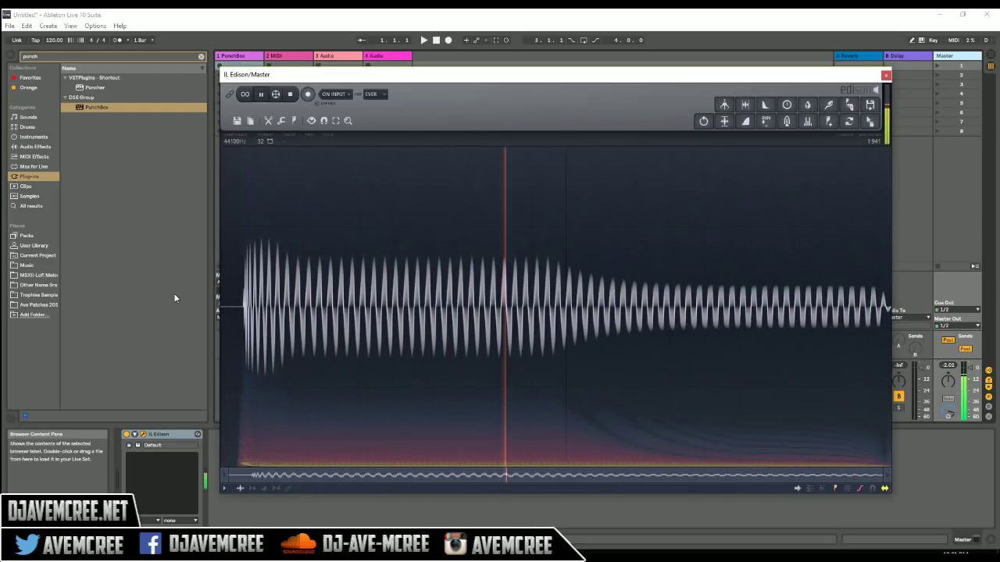
Step: Normalize the remaining kick at 16-bit, trim its side noise and play it back
{"action": "left_click", "coordinate": [724, 121]}
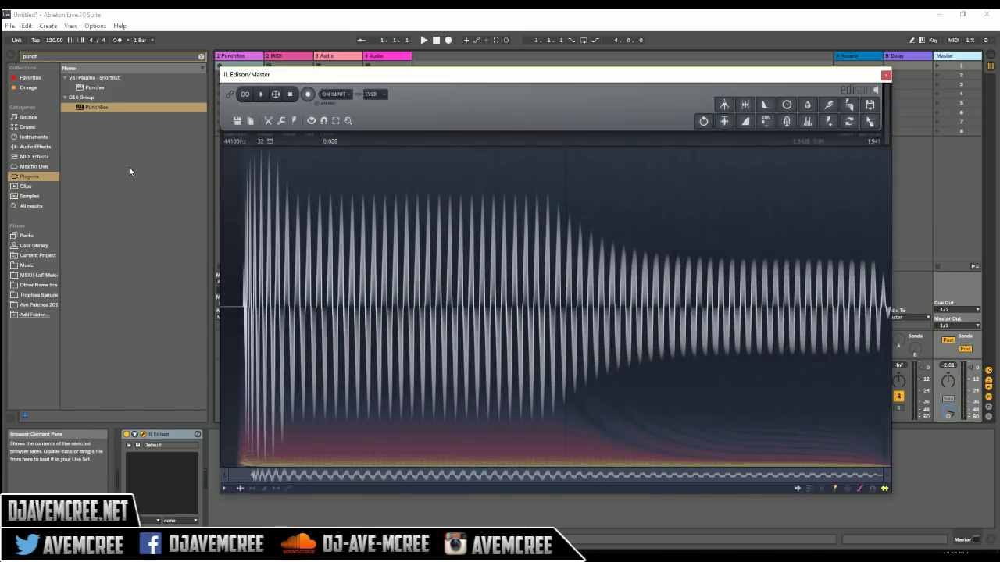
{"action": "left_click", "coordinate": [264, 143]}
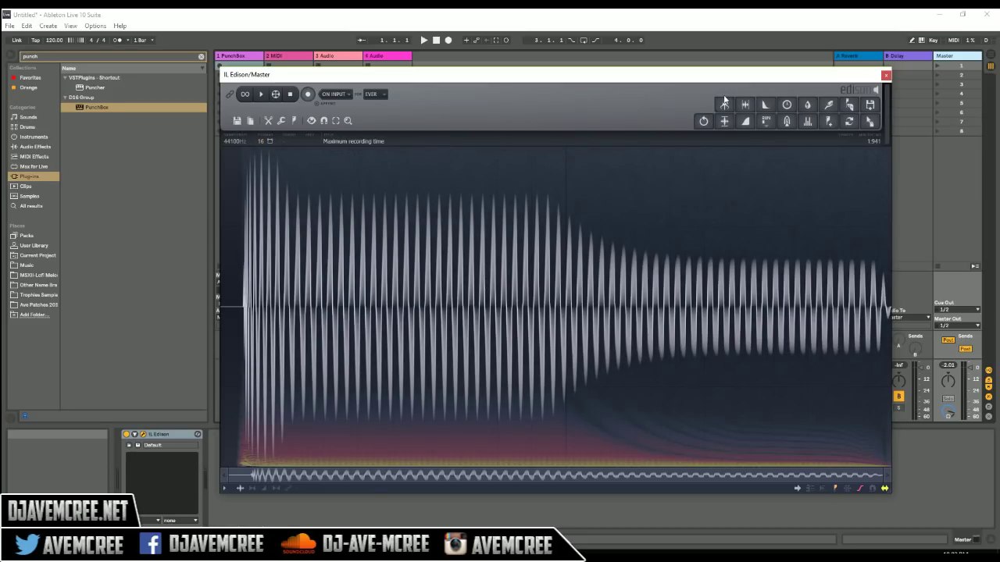
{"action": "left_click", "coordinate": [748, 104]}
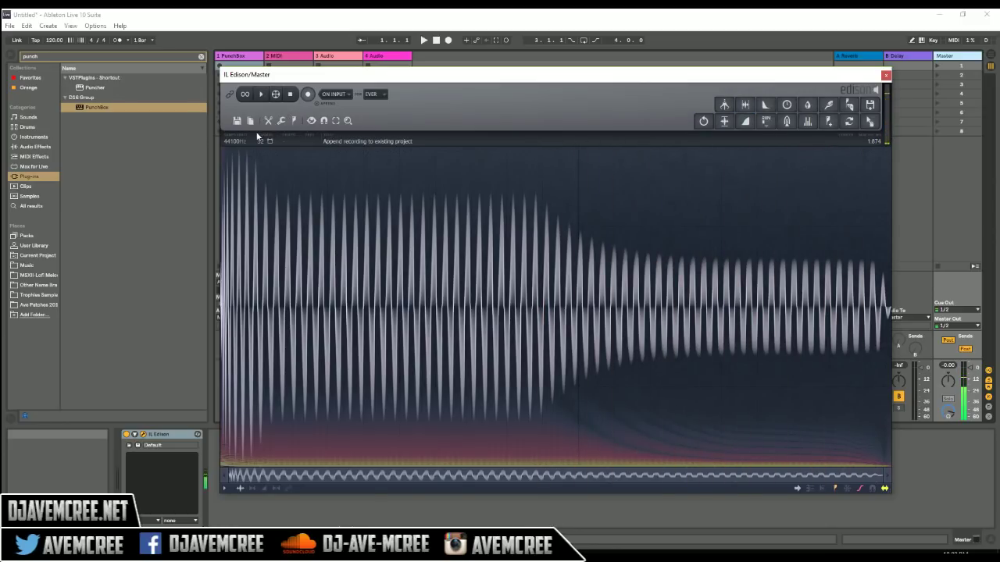
{"action": "key", "text": "space"}
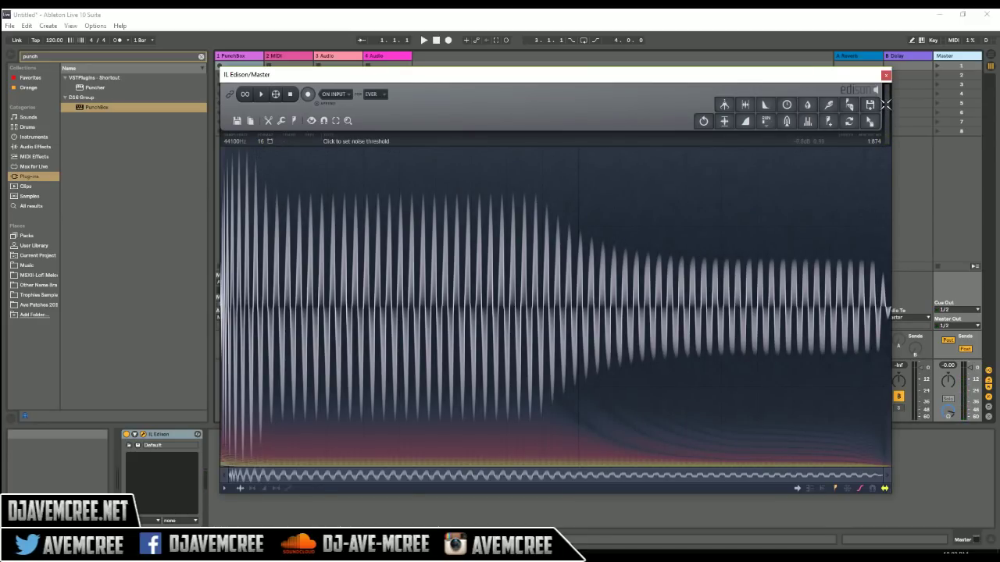
Step: Close Edison and, in PunchBox's Click section, load the Aftermath 1 sample, adjust its tune and set Click Send to 96%
{"action": "left_click", "coordinate": [886, 76]}
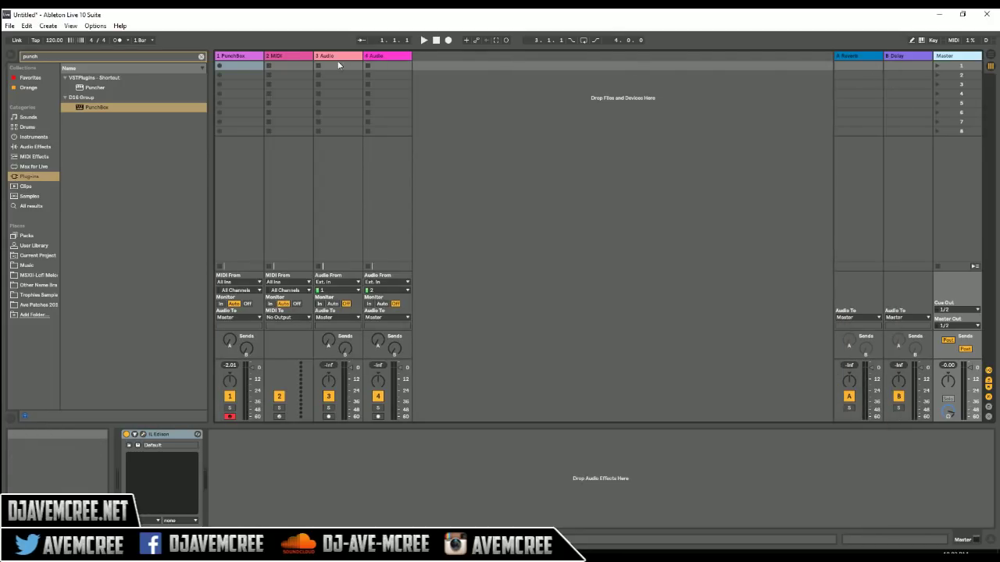
{"action": "left_click", "coordinate": [227, 57]}
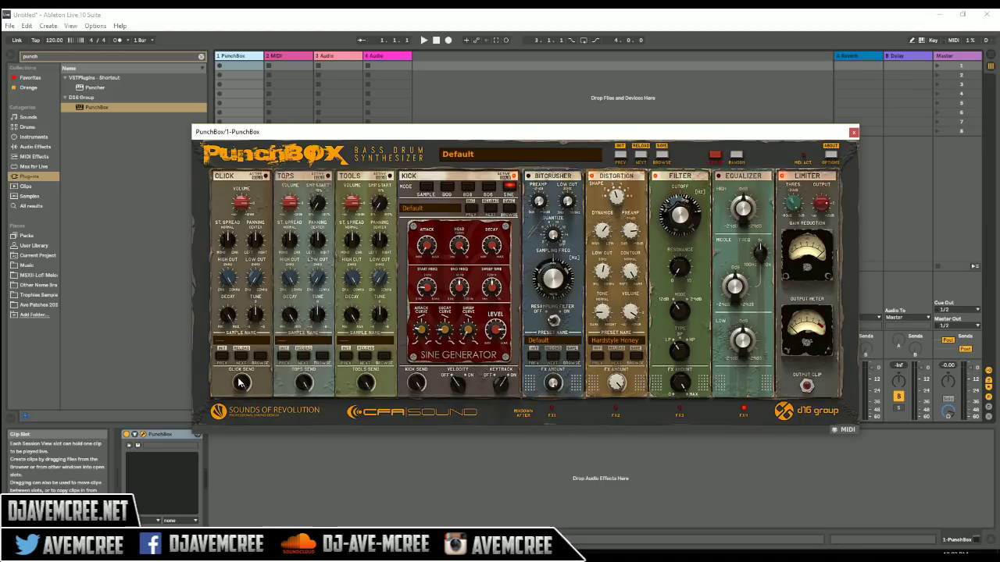
{"action": "left_click_drag", "start_coordinate": [239, 380], "coordinate": [250, 481]}
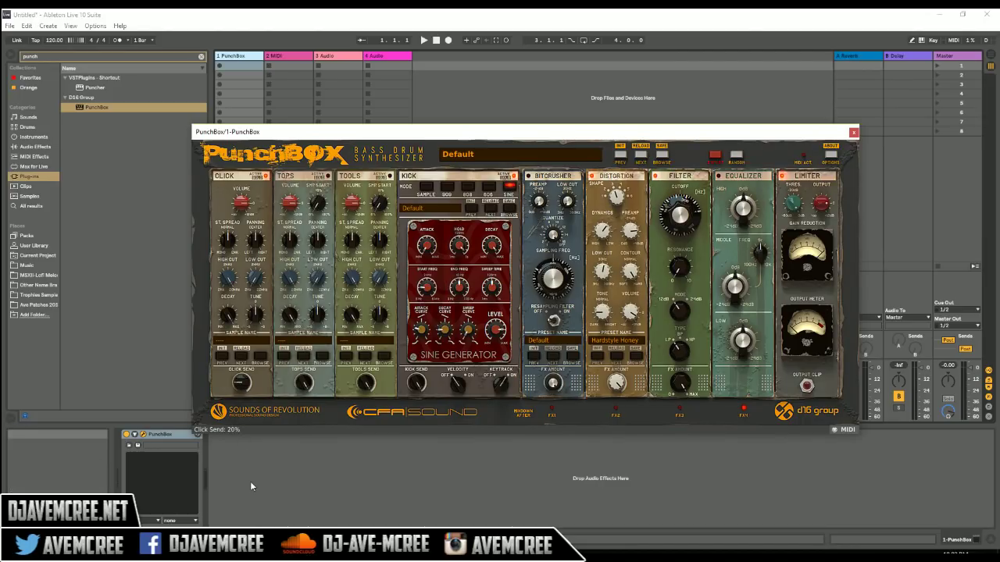
{"action": "left_click", "coordinate": [239, 358]}
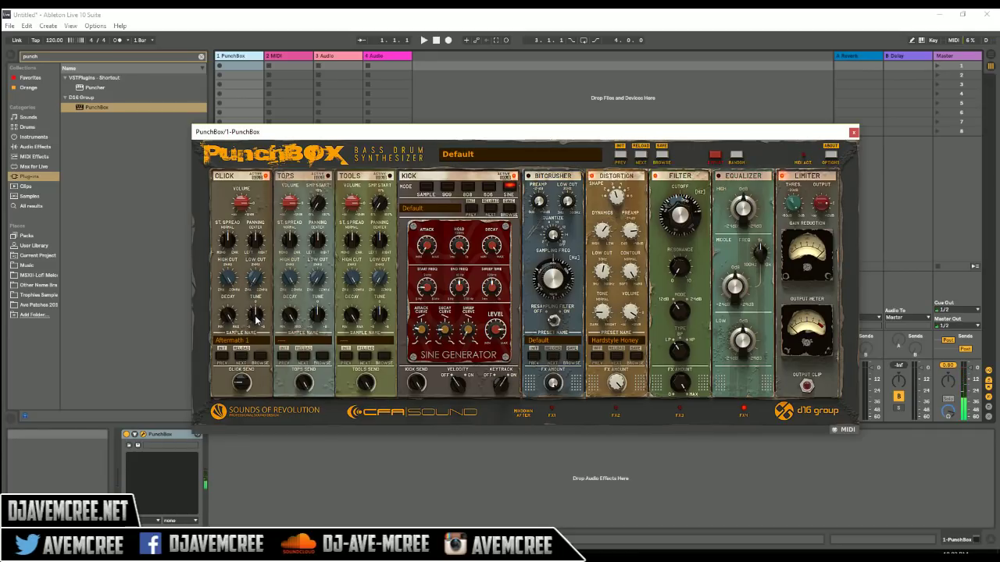
{"action": "left_click_drag", "start_coordinate": [255, 319], "coordinate": [250, 423]}
{"action": "left_click_drag", "start_coordinate": [241, 387], "coordinate": [241, 289]}
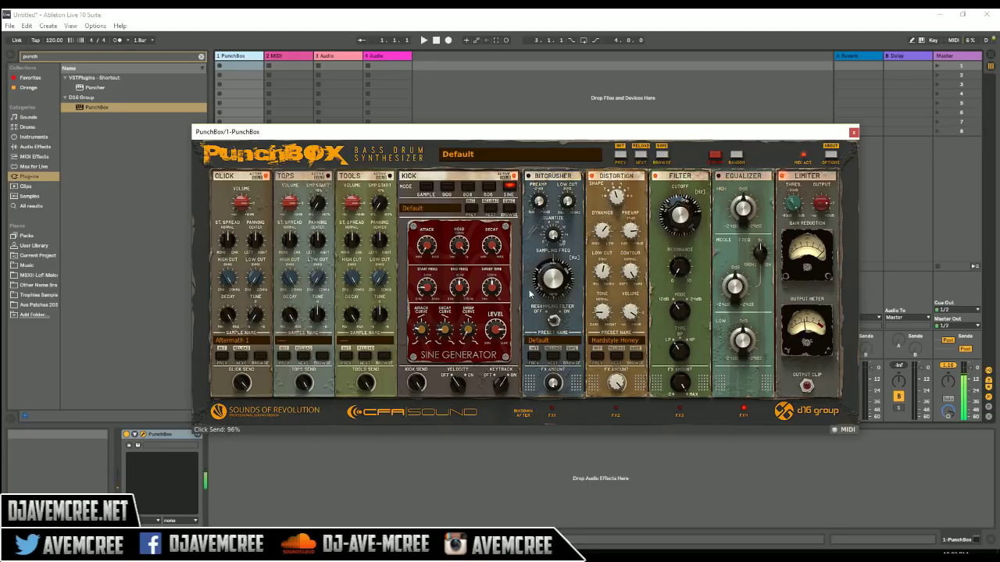
Step: Set PunchBox's filter cutoff to about 1446.71 Hz, resonance to about 40% and mode to 24dB, and adjust the filter type
{"action": "left_click_drag", "start_coordinate": [682, 221], "coordinate": [676, 179]}
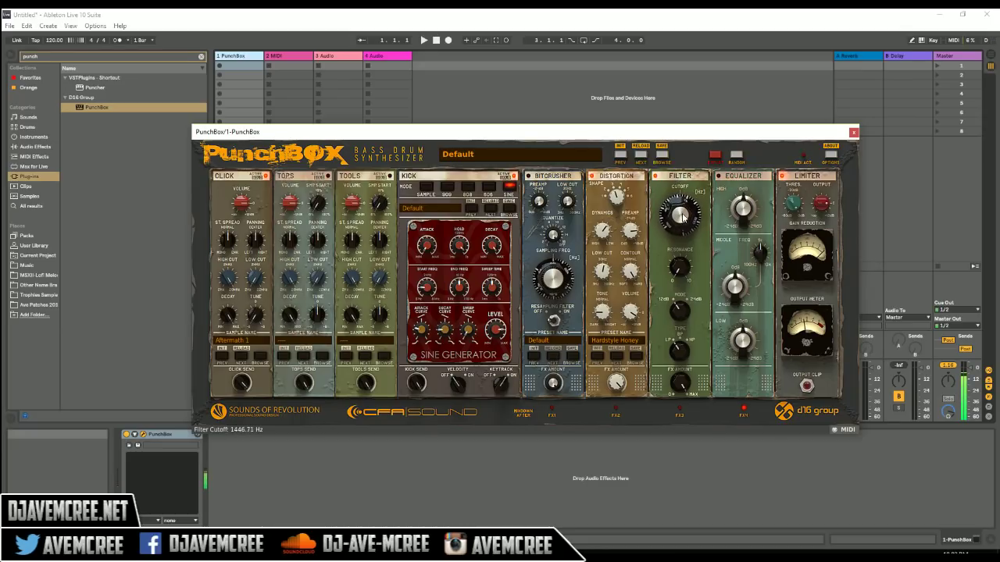
{"action": "left_click_drag", "start_coordinate": [681, 264], "coordinate": [676, 213]}
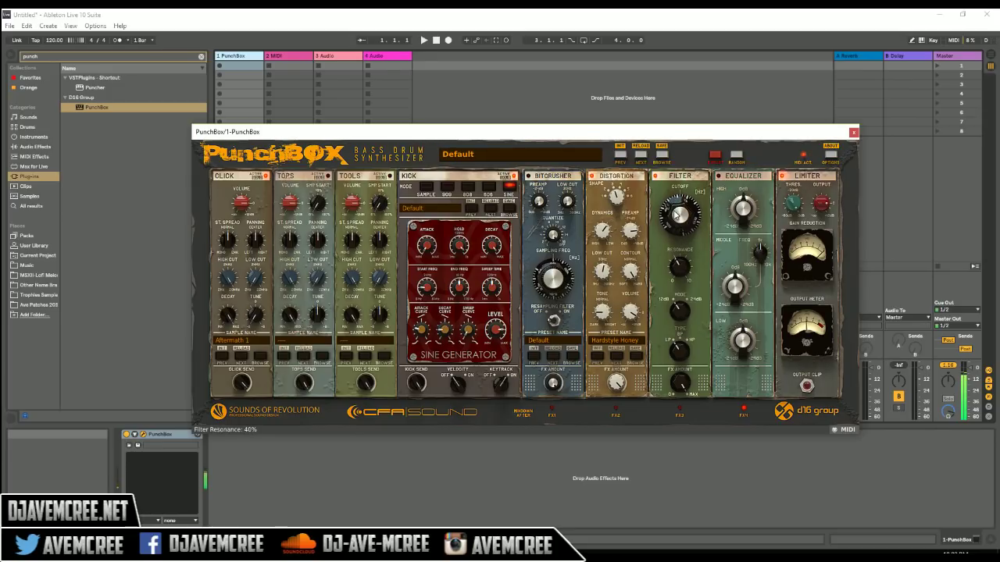
{"action": "left_click", "coordinate": [683, 314]}
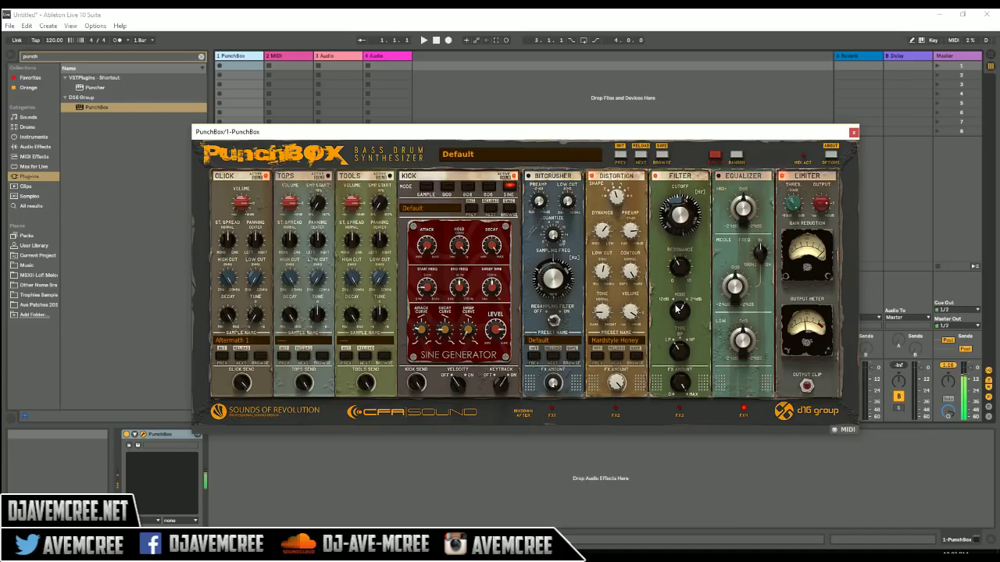
{"action": "left_click_drag", "start_coordinate": [682, 313], "coordinate": [682, 324]}
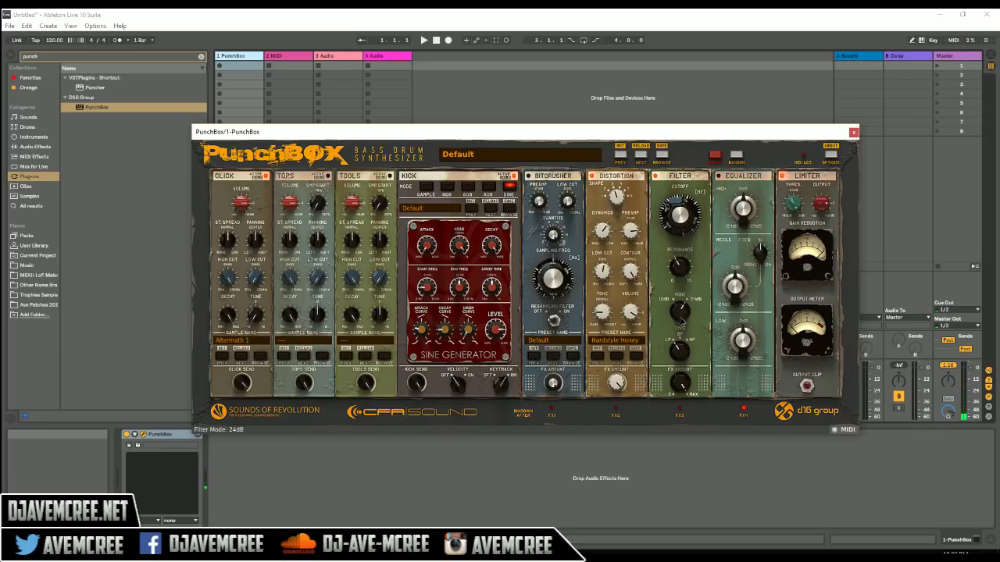
{"action": "mouse_move", "coordinate": [684, 350]}
{"action": "left_mouse_down"}
{"action": "mouse_move", "coordinate": [679, 274]}
{"action": "mouse_move", "coordinate": [684, 362]}
{"action": "left_mouse_up"}
Step: Switch the click sample to Bad Guy 1 and record the layered kick in Edison, appended to the existing recording
{"action": "left_click", "coordinate": [243, 358]}
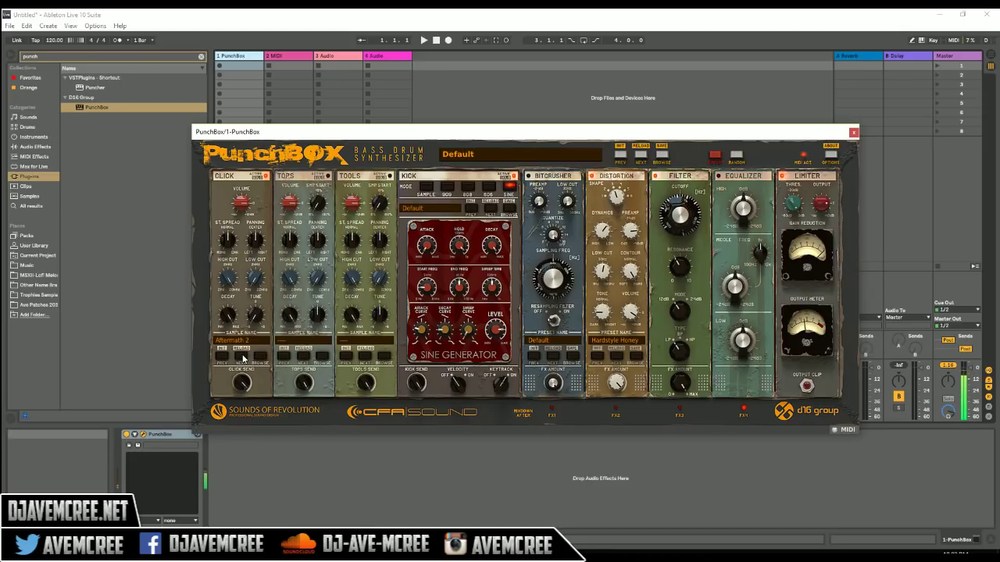
{"action": "left_click", "coordinate": [243, 358]}
{"action": "left_click", "coordinate": [951, 57]}
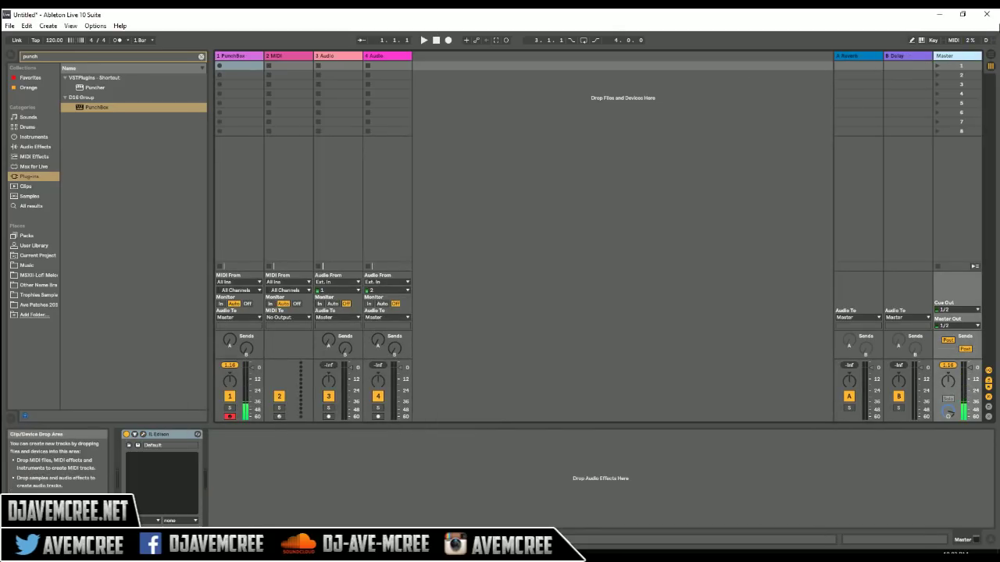
{"action": "left_click", "coordinate": [143, 437]}
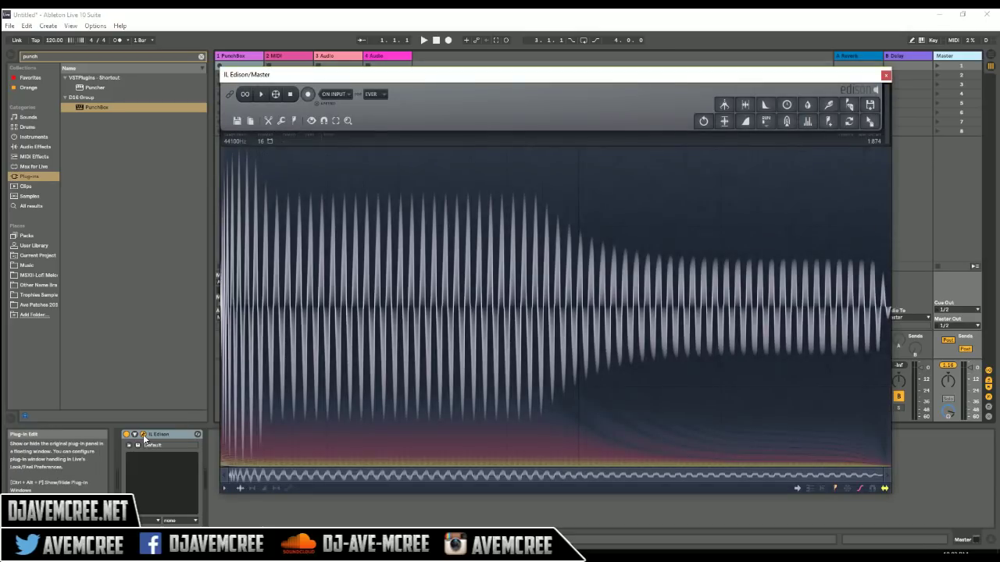
{"action": "left_click", "coordinate": [308, 94]}
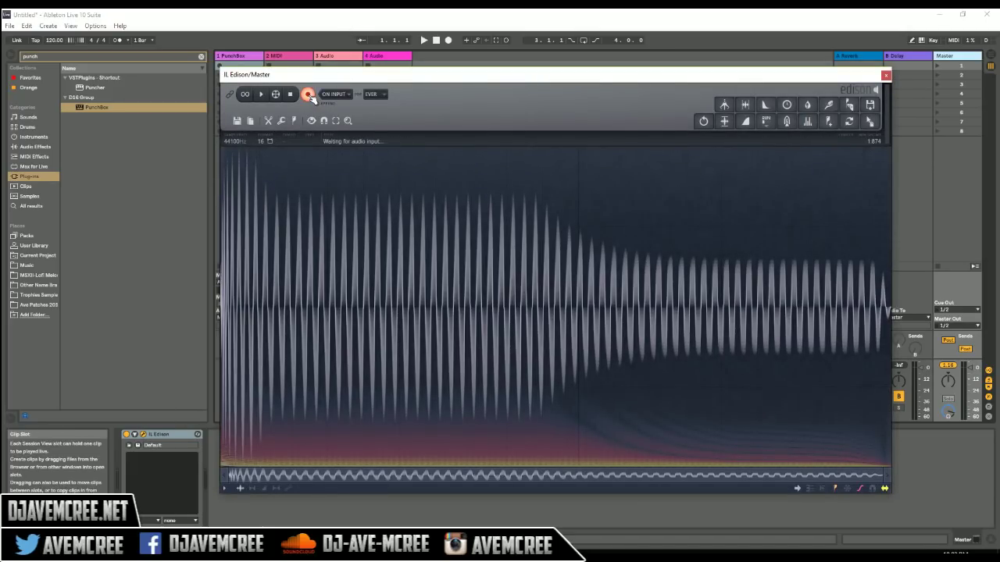
{"action": "left_click", "coordinate": [257, 57]}
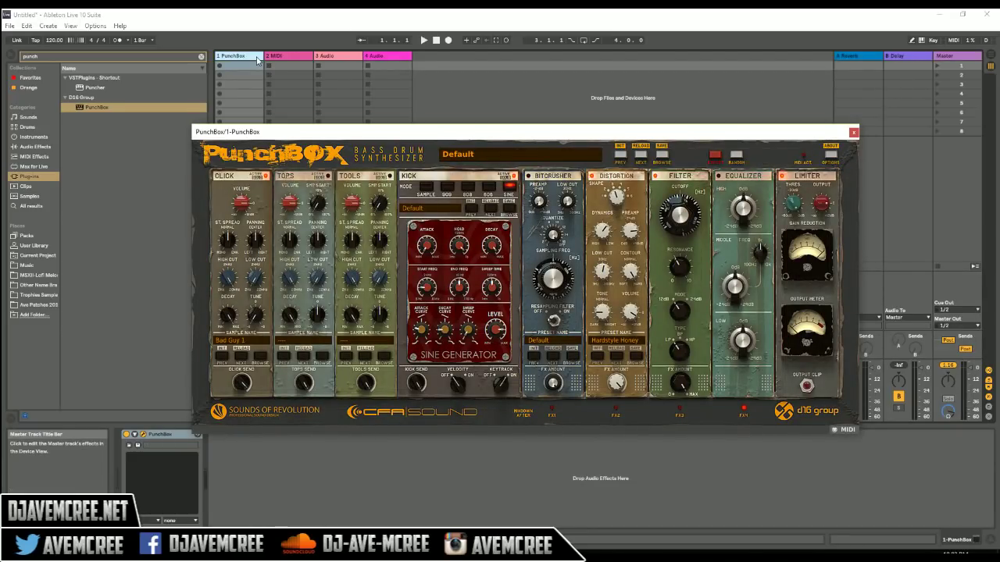
{"action": "left_click", "coordinate": [948, 57]}
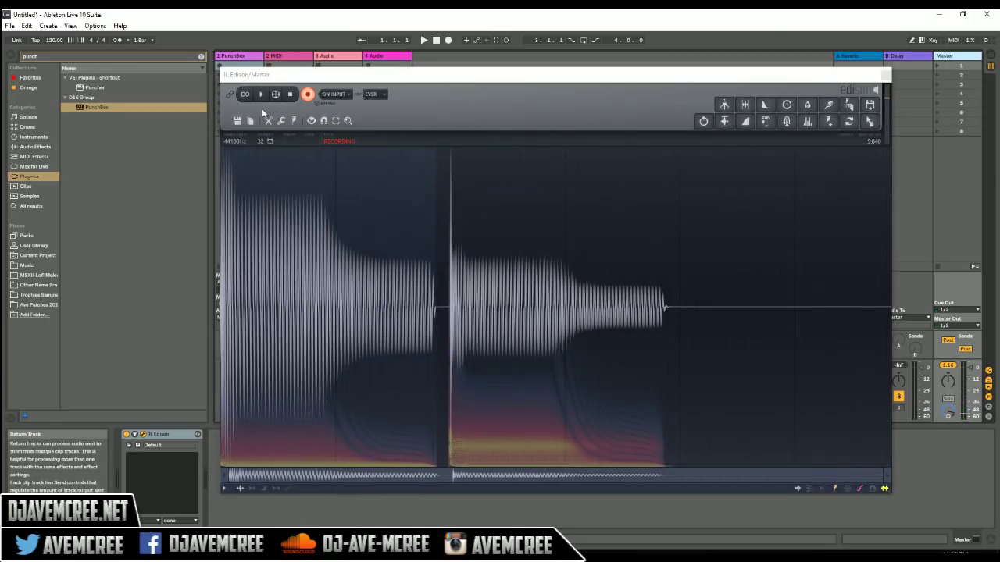
{"action": "left_click", "coordinate": [290, 94]}
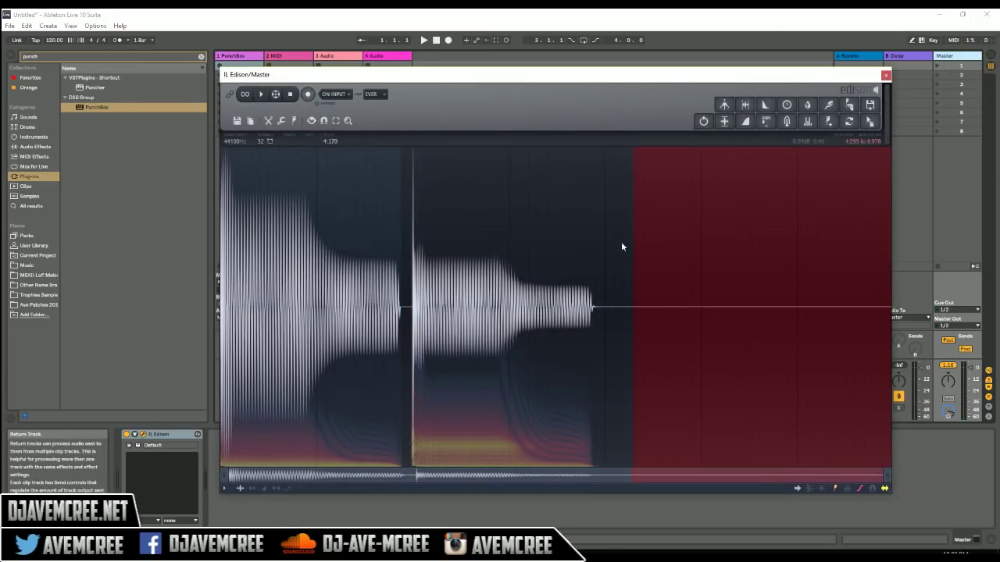
Step: Delete the silence after the second kick, set the recording to 16-bit and play it back
{"action": "left_click_drag", "start_coordinate": [633, 244], "coordinate": [596, 249]}
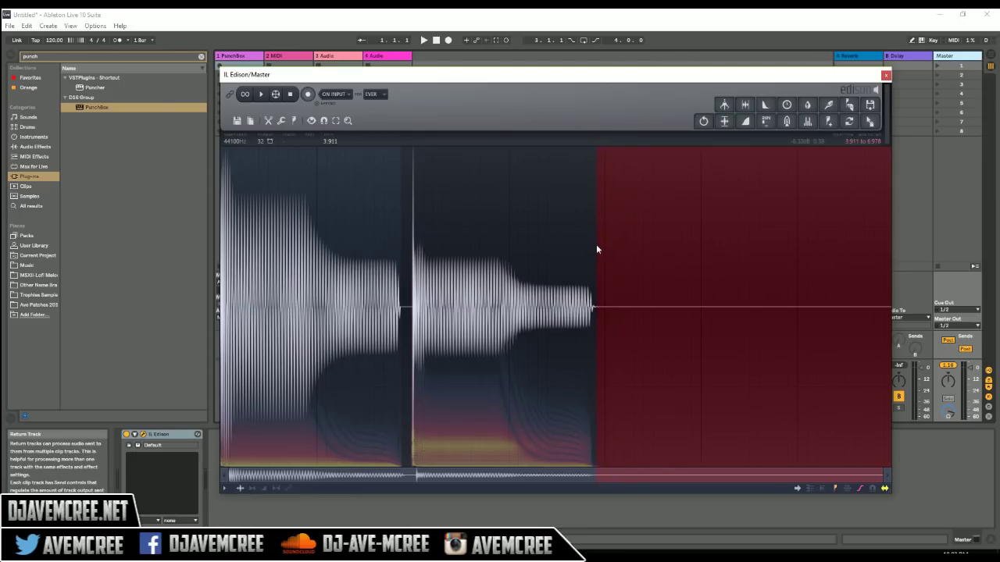
{"action": "key", "text": "Delete"}
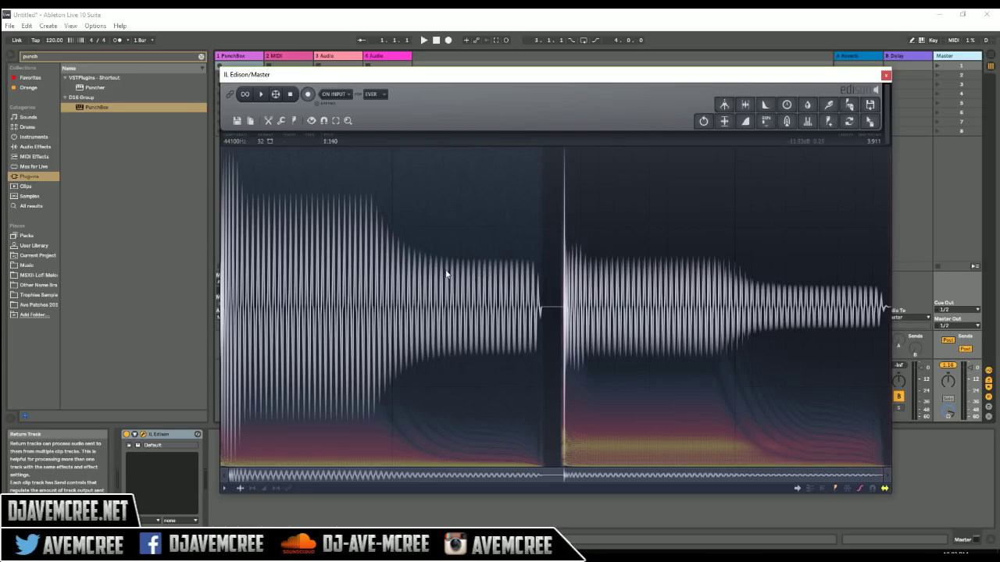
{"action": "left_click", "coordinate": [265, 144]}
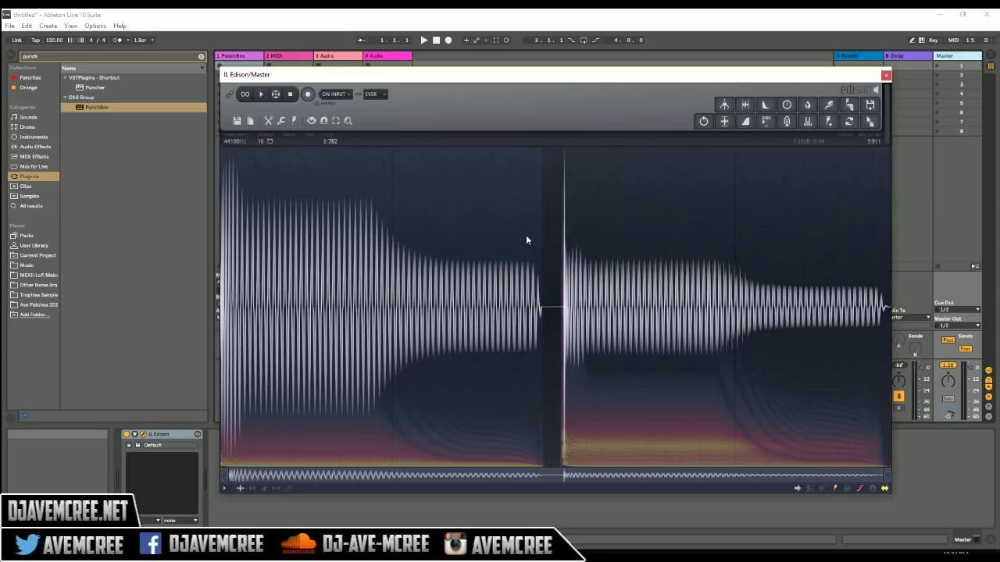
{"action": "left_click", "coordinate": [265, 94]}
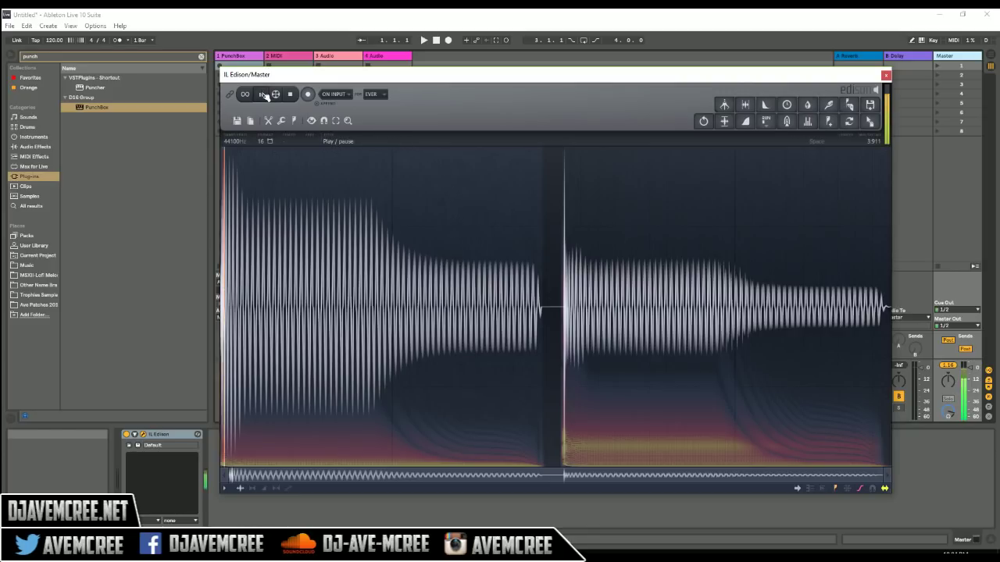